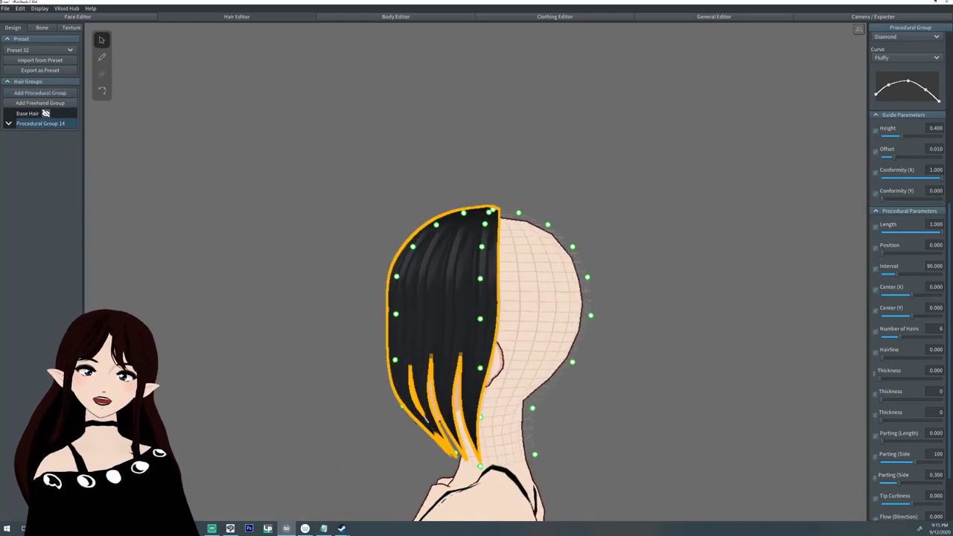
# Set Procedural Group 14's Position to 117.52 and view the back of the head
pyautogui.scroll(-3, 907, 283)
pyautogui.scroll(5, 906, 283)
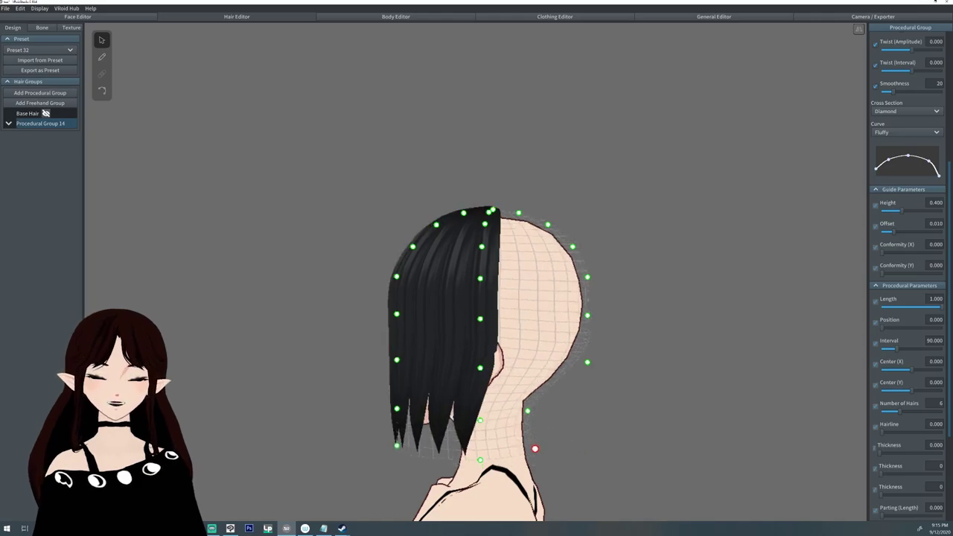
pyautogui.moveTo(477, 298); pyautogui.dragTo(565, 298, button='right')
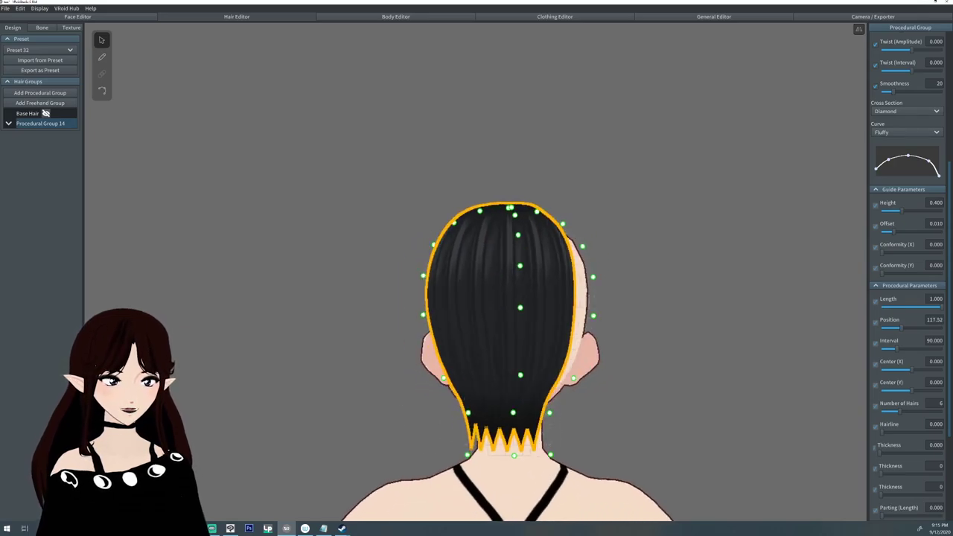
# Give Procedural Group 14 a Tip Curliness of 0.045 and a strand Interval of 123.47
pyautogui.scroll(-3, 908, 276)
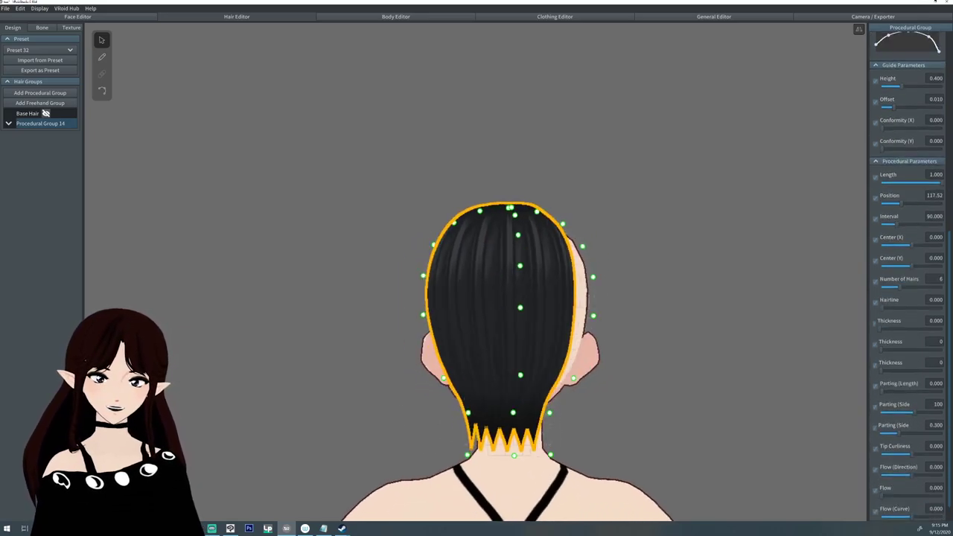
pyautogui.moveTo(880, 453); pyautogui.dragTo(912, 453)
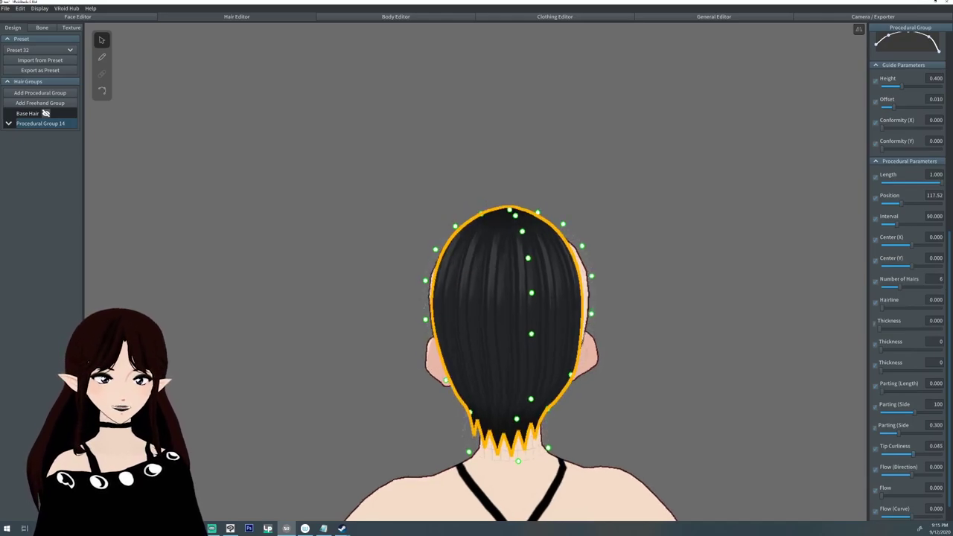
pyautogui.moveTo(890, 224); pyautogui.dragTo(898, 223)
pyautogui.moveTo(507, 298); pyautogui.dragTo(506, 365, button='right')
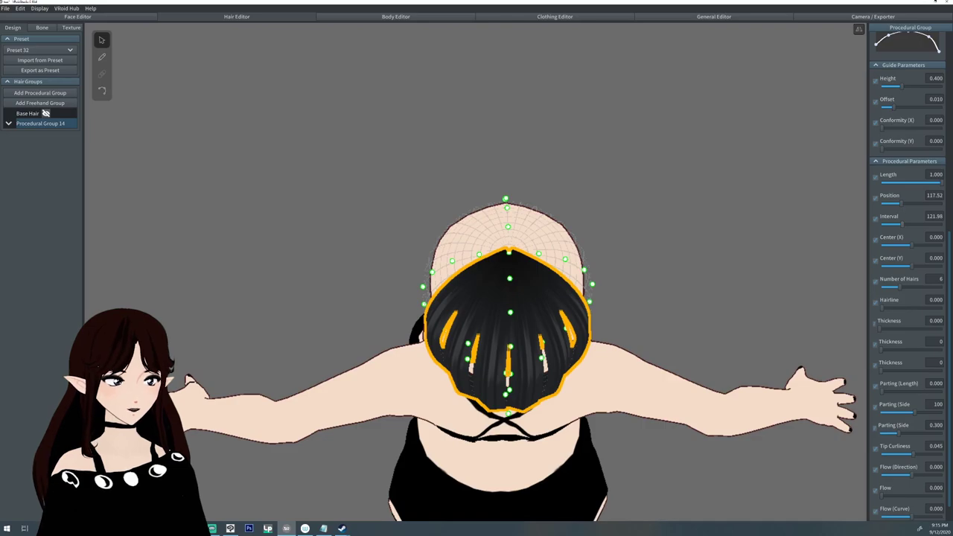
pyautogui.moveTo(900, 223); pyautogui.dragTo(902, 224)
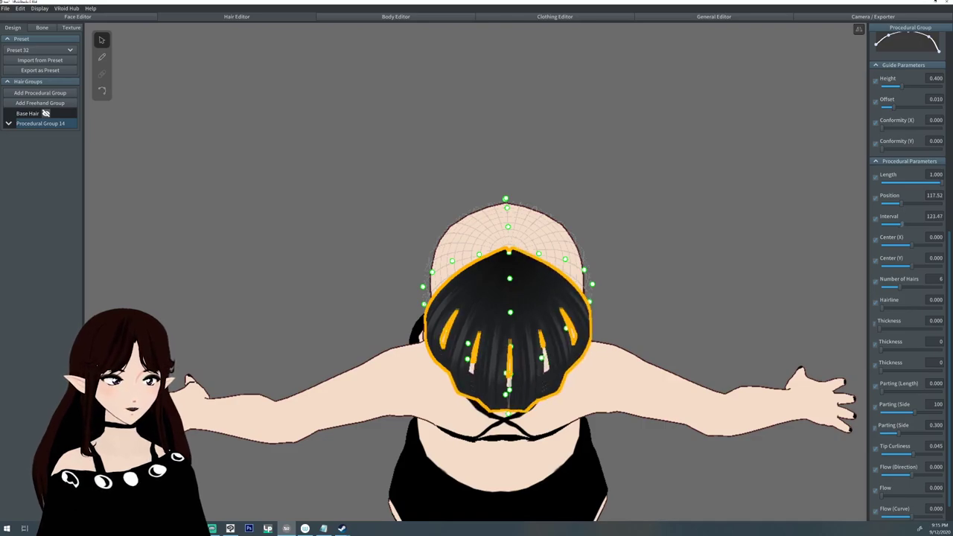
pyautogui.moveTo(506, 350); pyautogui.dragTo(298, 320, button='right')
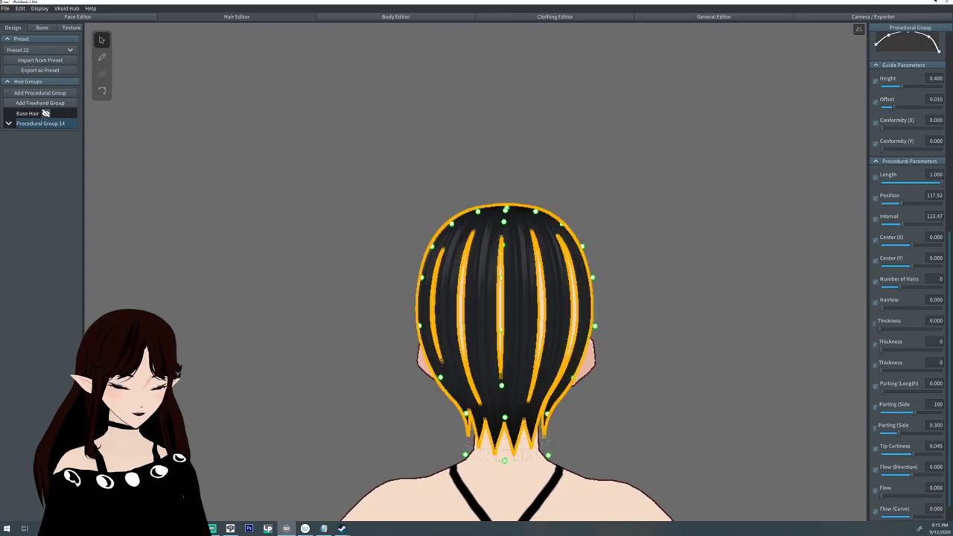
# Set the group to 7 hairs and raise Thickness Scale to 1.185
pyautogui.write('7')
pyautogui.press('Return')
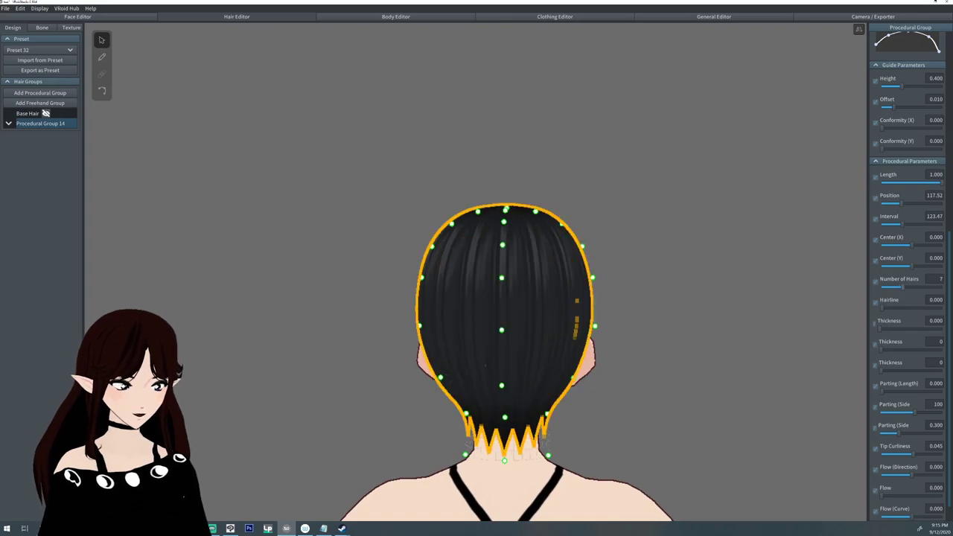
pyautogui.scroll(5, 908, 268)
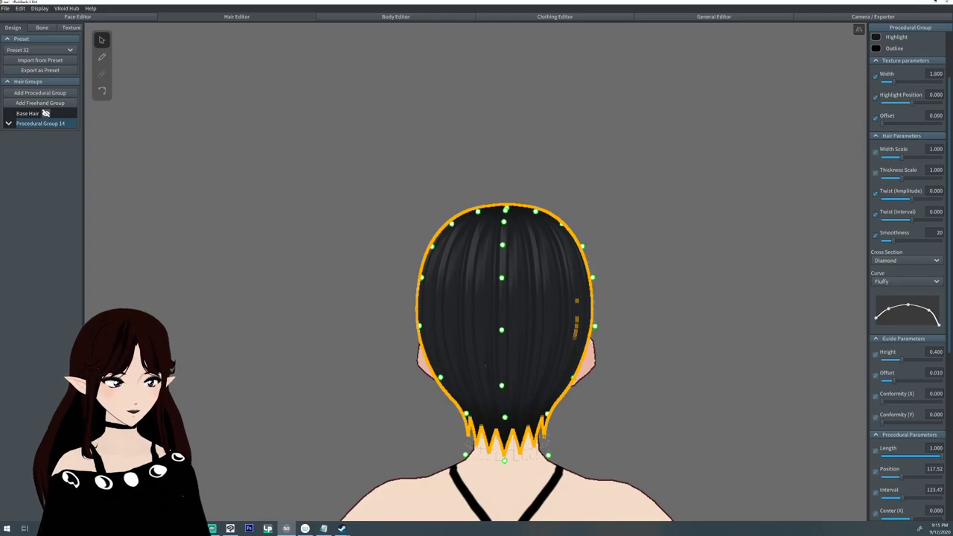
pyautogui.moveTo(900, 178); pyautogui.dragTo(905, 178)
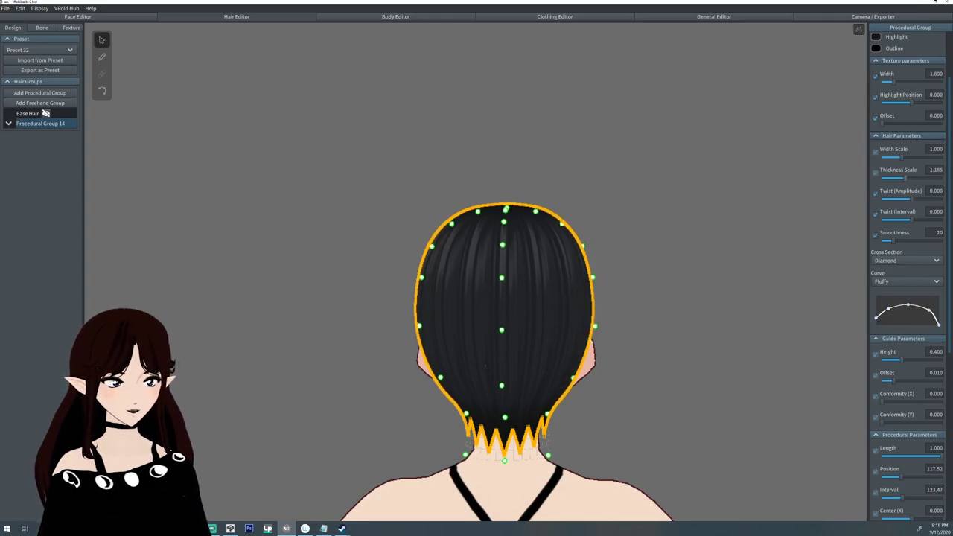
pyautogui.moveTo(566, 298); pyautogui.dragTo(442, 298, button='right')
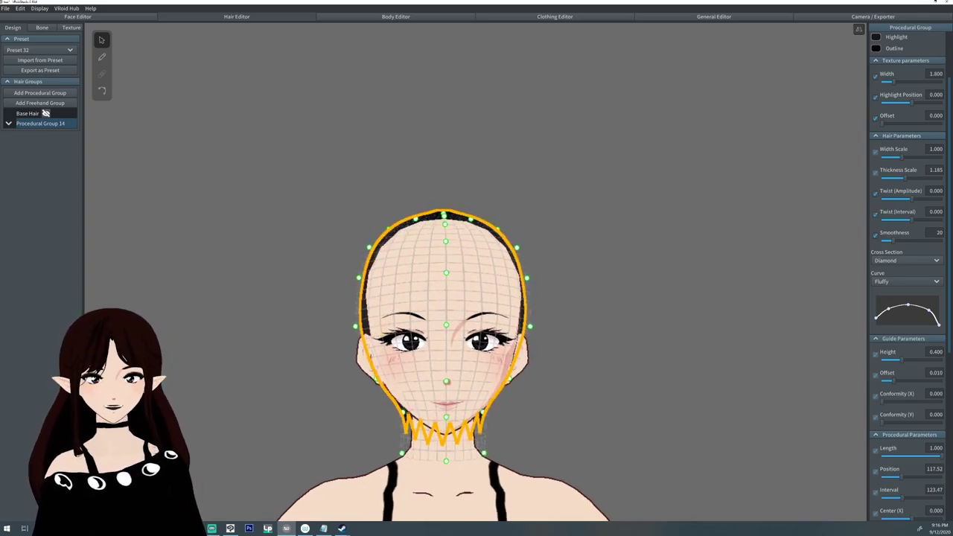
# Raise Tip Curliness to 0.052 and set the Thickness sliders to 0.372, 59 and 31
pyautogui.scroll(-5, 907, 276)
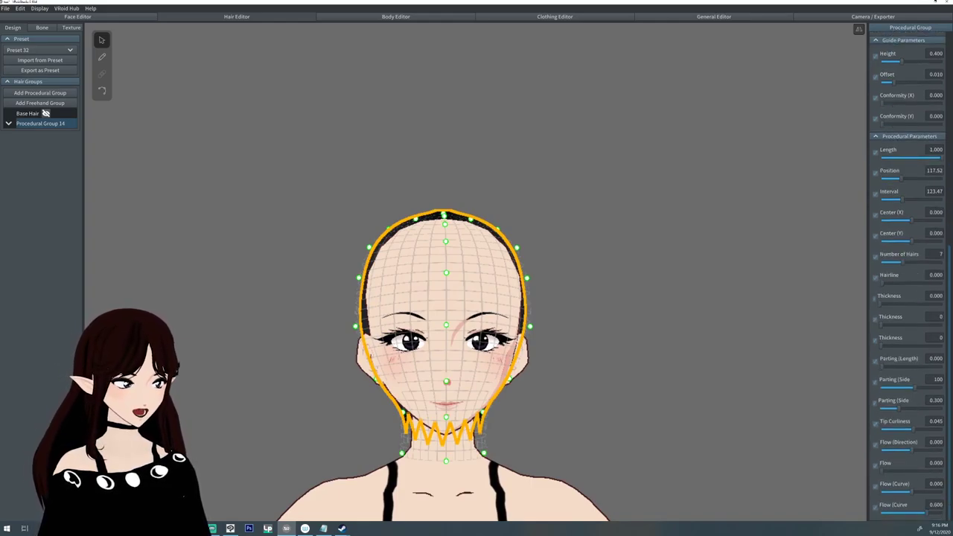
pyautogui.moveTo(909, 429); pyautogui.dragTo(910, 429)
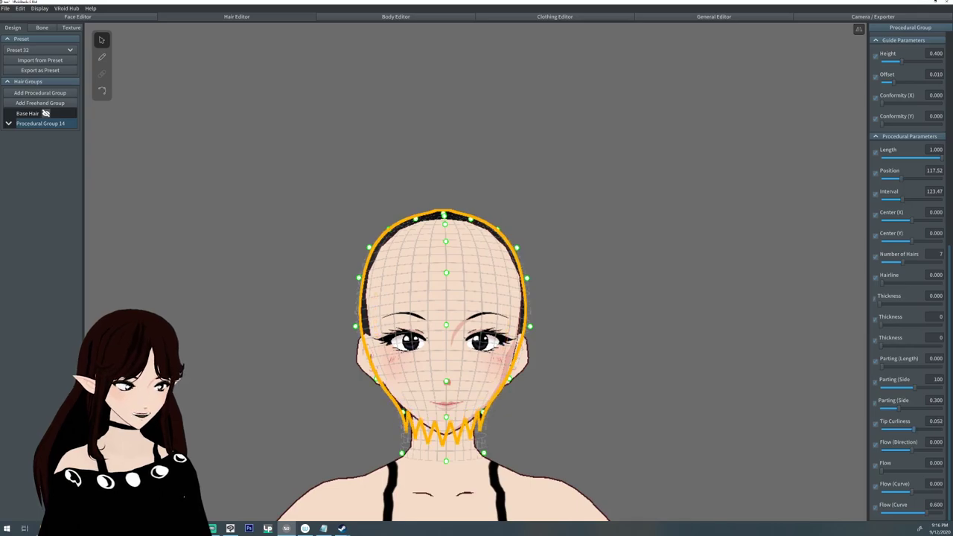
pyautogui.scroll(3, 906, 275)
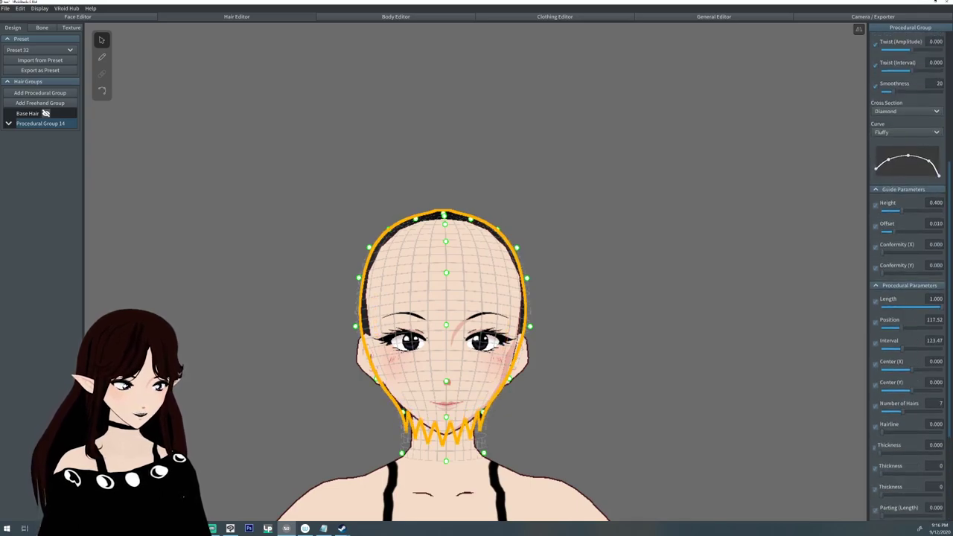
pyautogui.moveTo(932, 162); pyautogui.dragTo(932, 163)
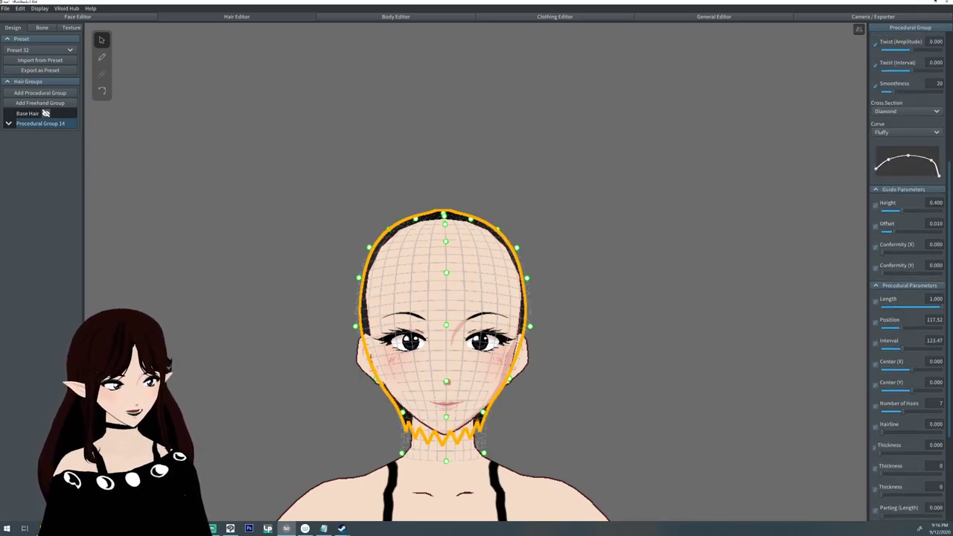
pyautogui.moveTo(879, 452); pyautogui.dragTo(893, 452)
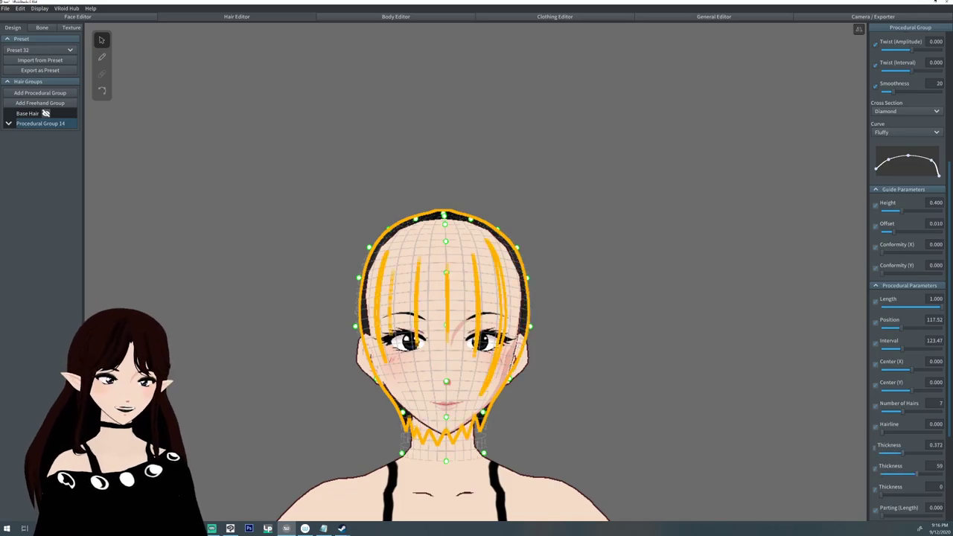
pyautogui.moveTo(879, 493); pyautogui.dragTo(898, 493)
pyautogui.moveTo(670, 335); pyautogui.dragTo(521, 335, button='right')
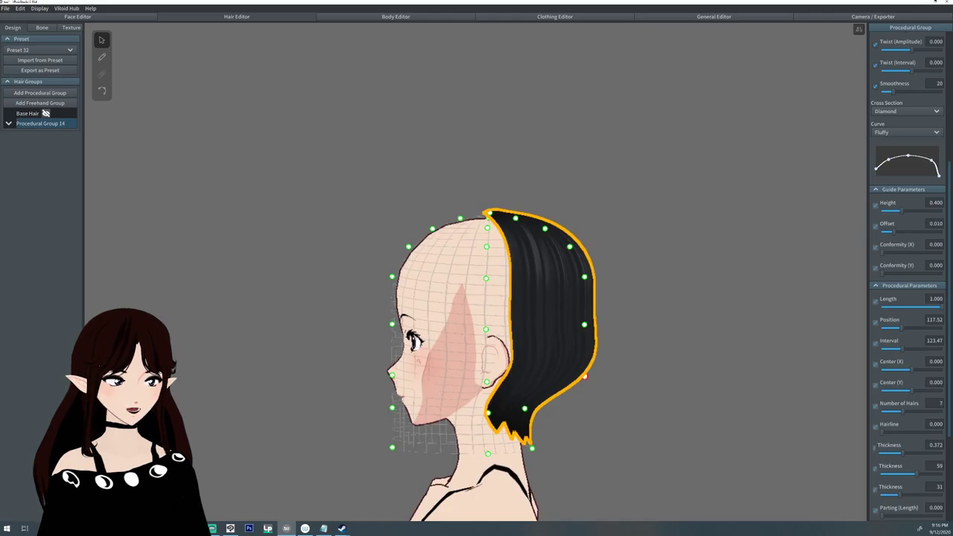
# In side view, pull Procedural Group 14's guide points inward and down toward the nape
pyautogui.moveTo(585, 376); pyautogui.dragTo(571, 370)
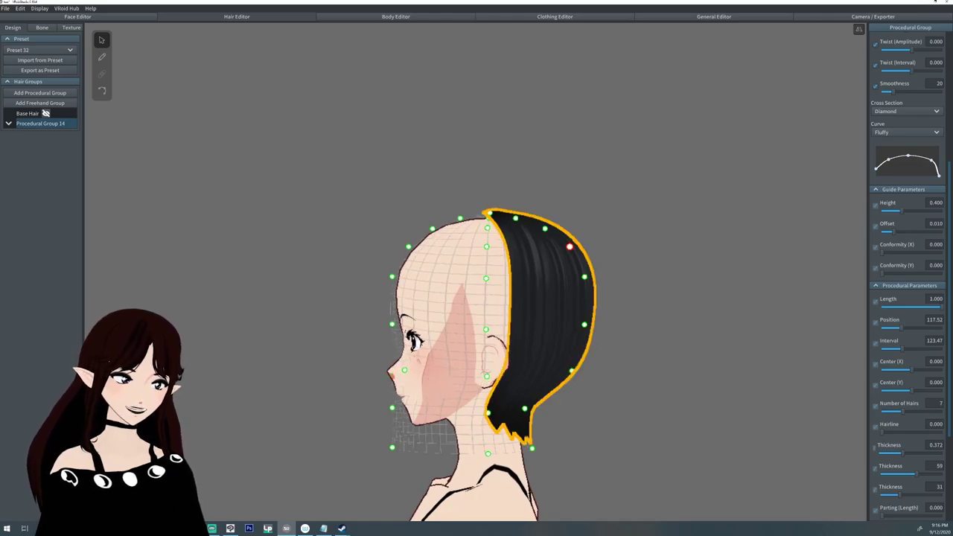
pyautogui.moveTo(584, 325); pyautogui.dragTo(585, 335)
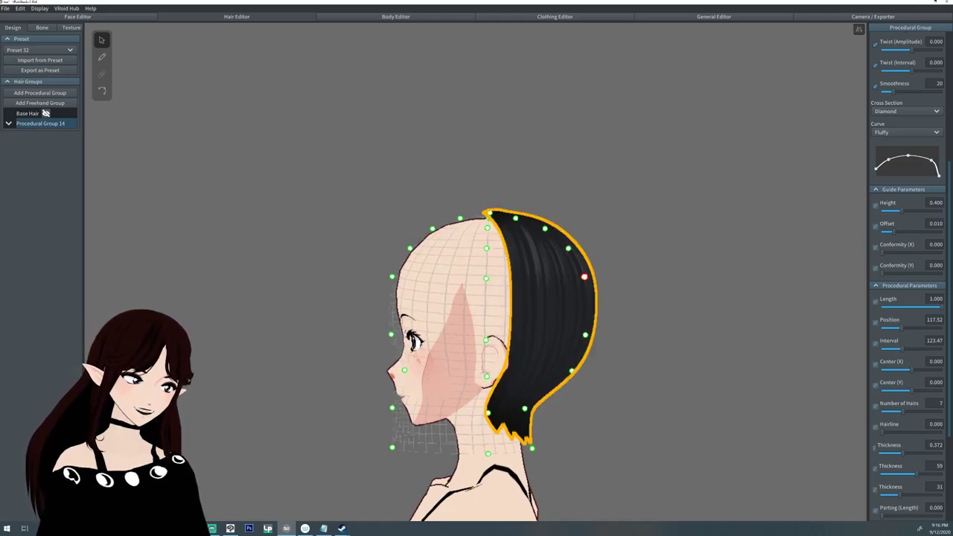
pyautogui.moveTo(584, 277); pyautogui.dragTo(586, 289)
pyautogui.moveTo(571, 370); pyautogui.dragTo(552, 378)
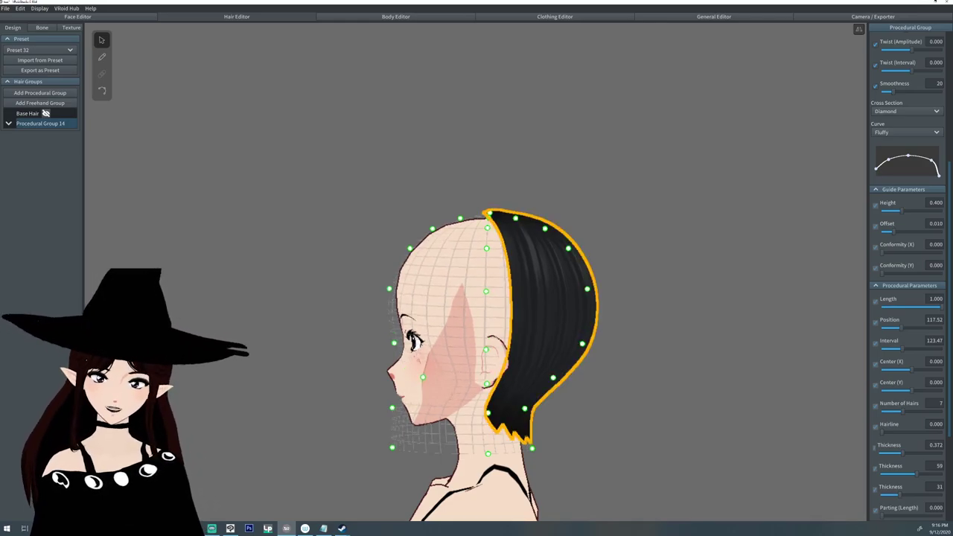
pyautogui.moveTo(586, 289); pyautogui.dragTo(587, 292)
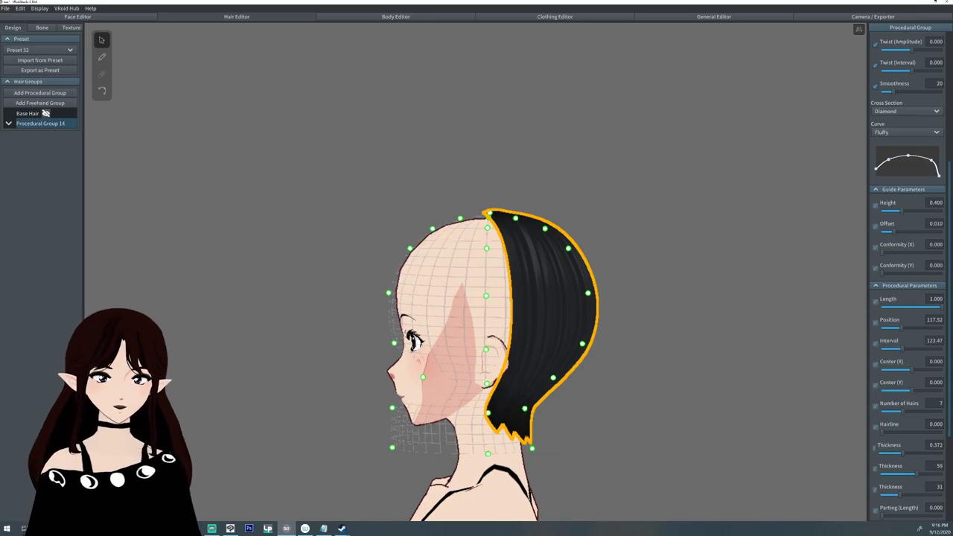
# Deselect the group and inspect its individual strands from the front
pyautogui.click(707, 224)
pyautogui.moveTo(707, 223); pyautogui.dragTo(596, 223, button='right')
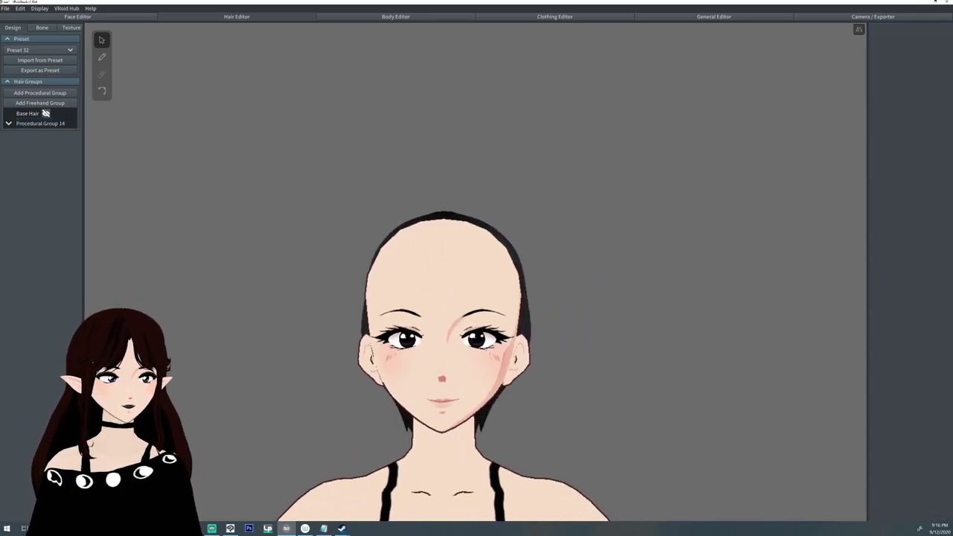
pyautogui.click(520, 290)
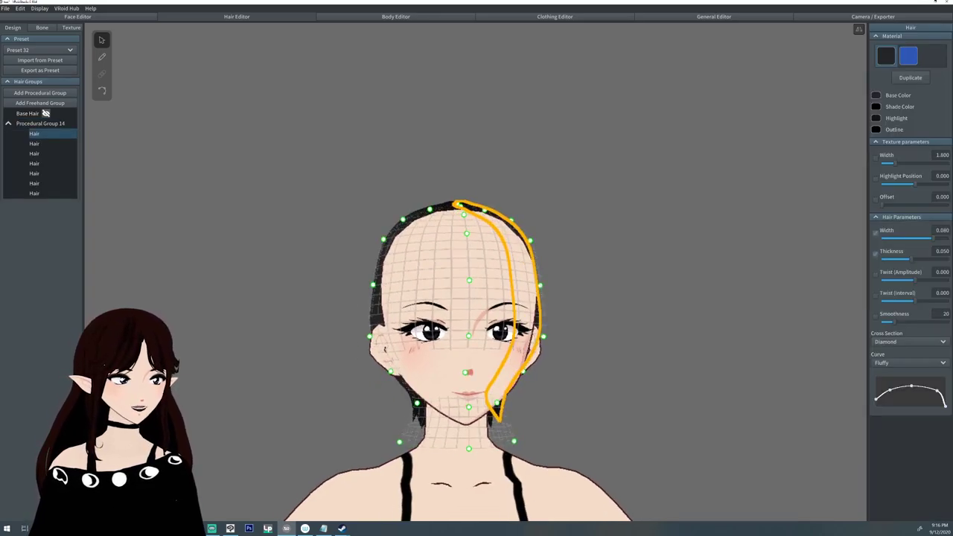
pyautogui.press('Escape')
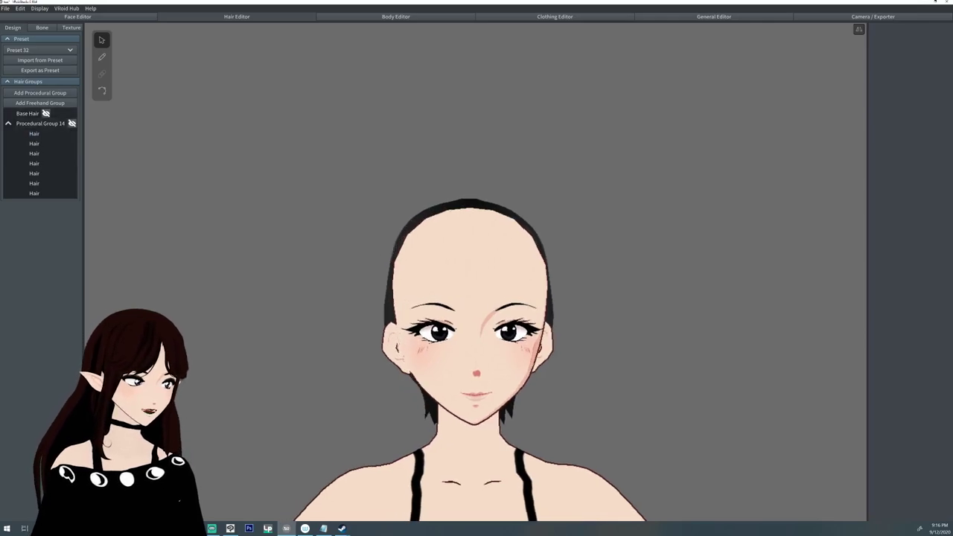
# Select Procedural Group 14 and drag its Hairline to 0.446
pyautogui.click(41, 123)
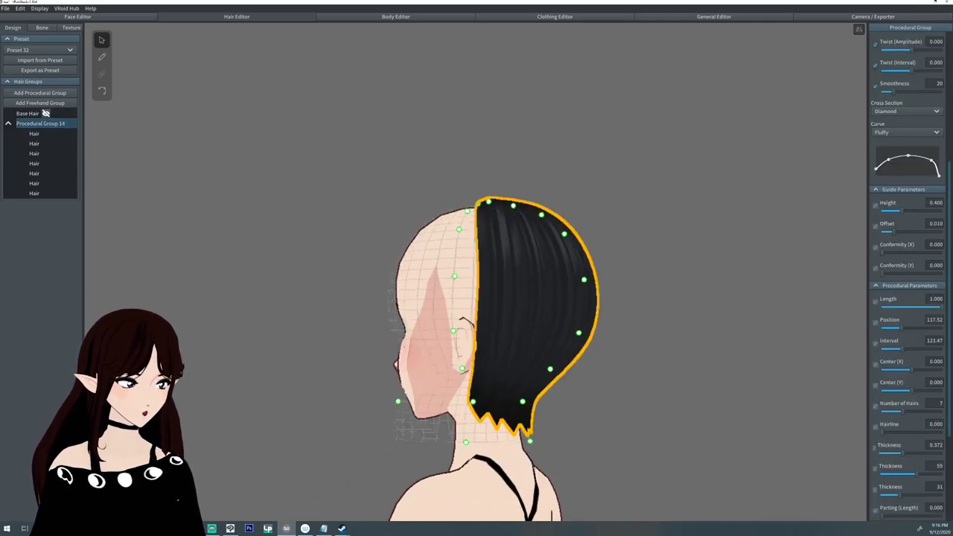
pyautogui.moveTo(880, 431); pyautogui.dragTo(908, 432)
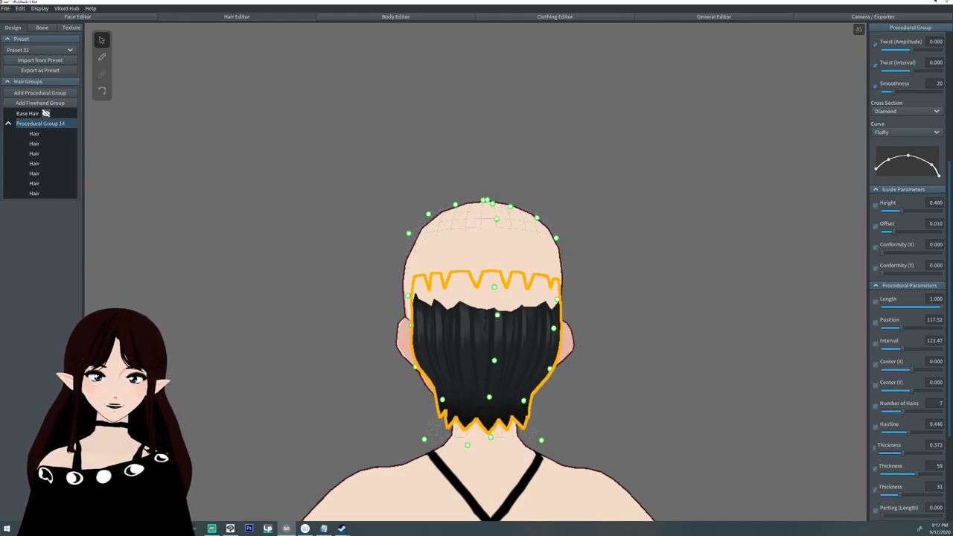
pyautogui.moveTo(72, 122)
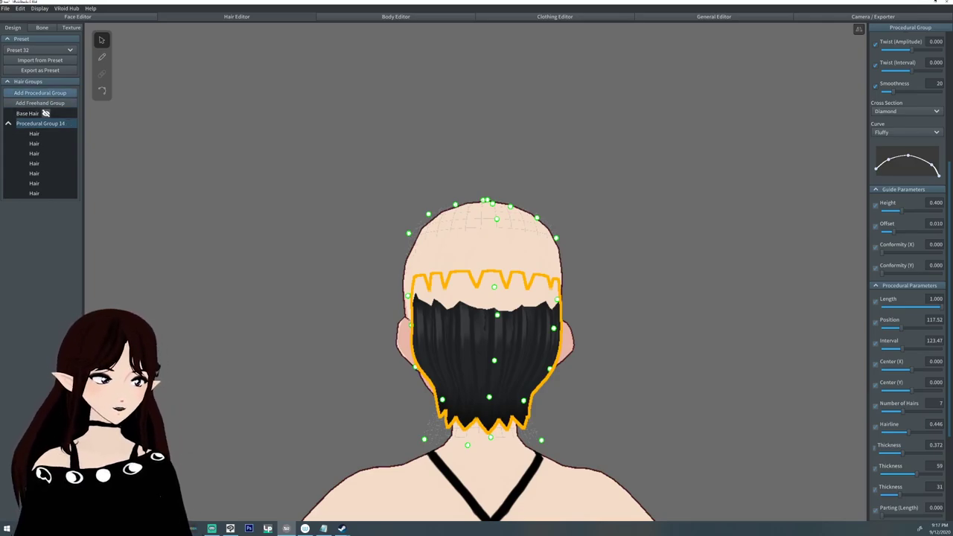
# Add a new procedural group and stretch the back hair's lower guide points outward
pyautogui.click(41, 92)
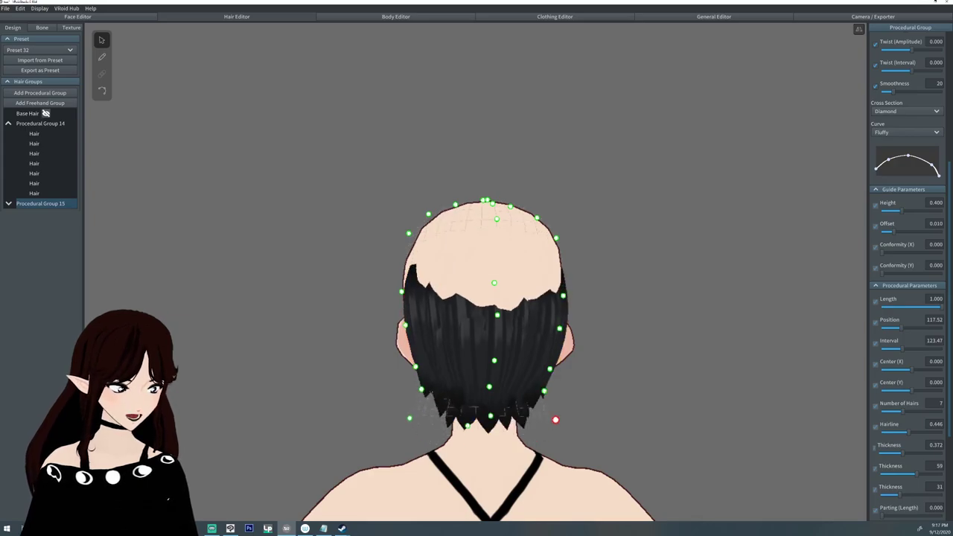
pyautogui.moveTo(555, 420); pyautogui.dragTo(569, 410)
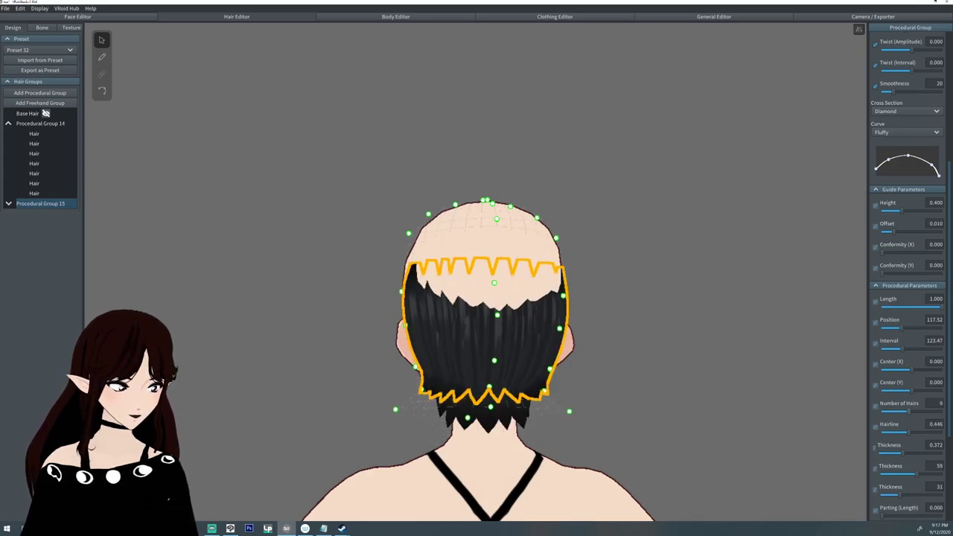
pyautogui.moveTo(610, 387); pyautogui.dragTo(529, 393, button='right')
pyautogui.moveTo(529, 393); pyautogui.dragTo(587, 413)
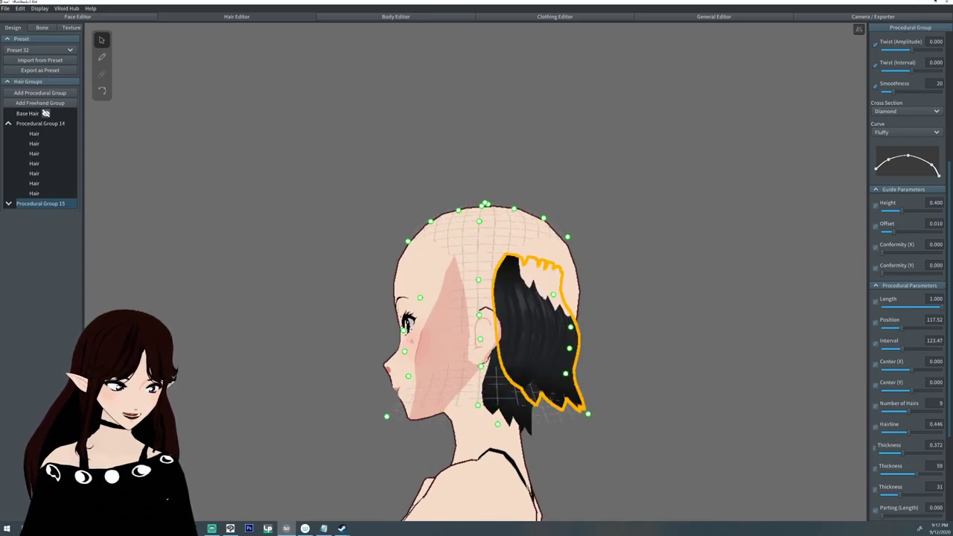
pyautogui.moveTo(587, 413); pyautogui.dragTo(454, 414, button='right')
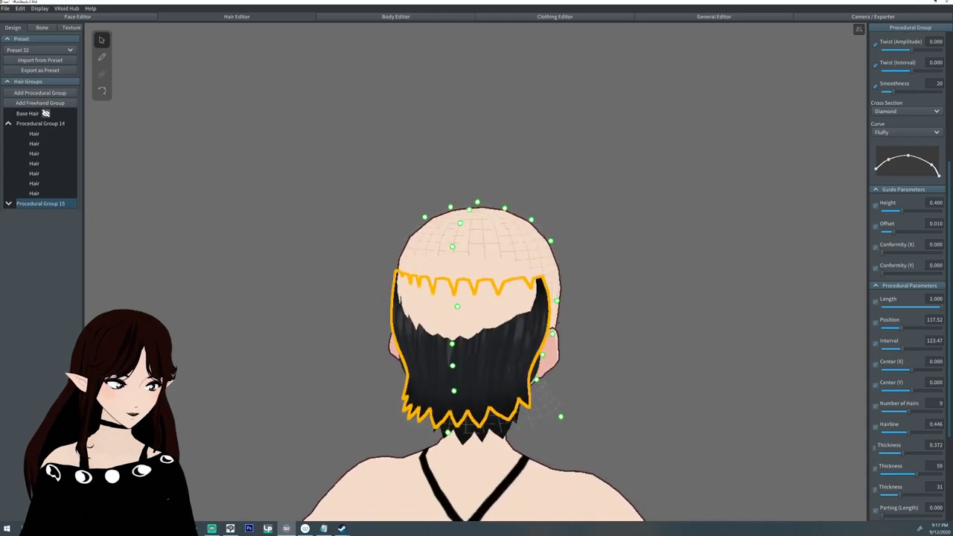
# Raise the back hair's Hairline to 0.351 and widen a strand's guide point, undoing one edit
pyautogui.moveTo(906, 432); pyautogui.dragTo(899, 432)
pyautogui.moveTo(595, 335); pyautogui.dragTo(447, 335, button='right')
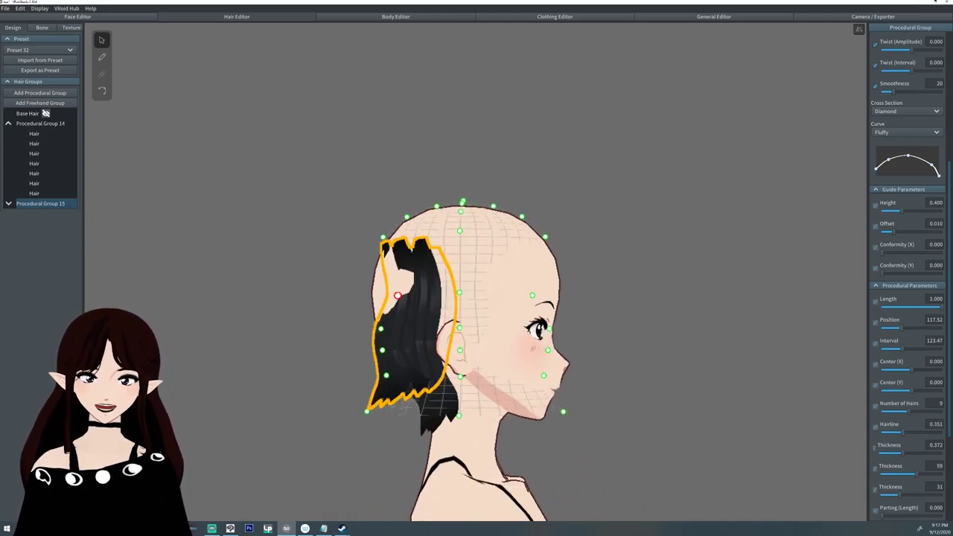
pyautogui.moveTo(398, 295); pyautogui.dragTo(373, 289)
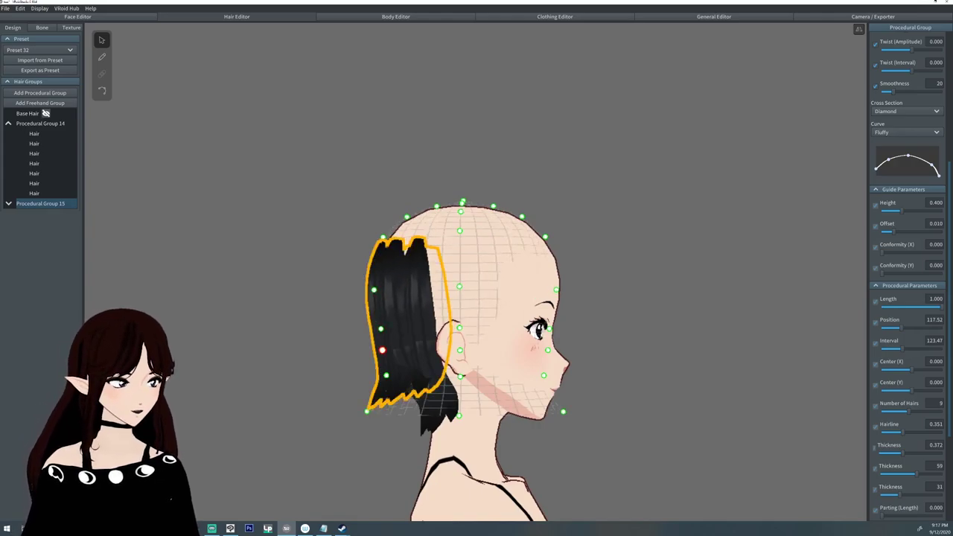
pyautogui.moveTo(476, 335); pyautogui.dragTo(405, 335, button='right')
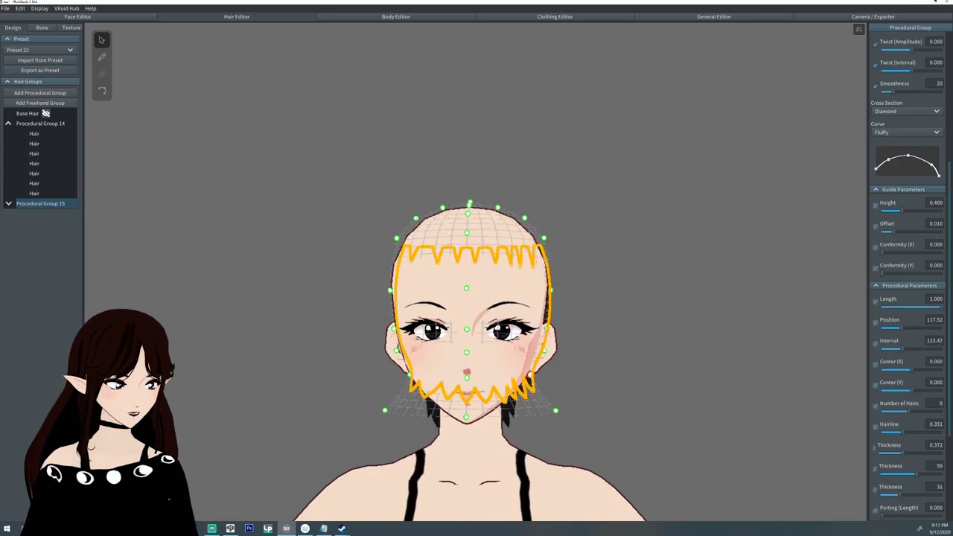
pyautogui.moveTo(476, 335); pyautogui.dragTo(379, 335, button='right')
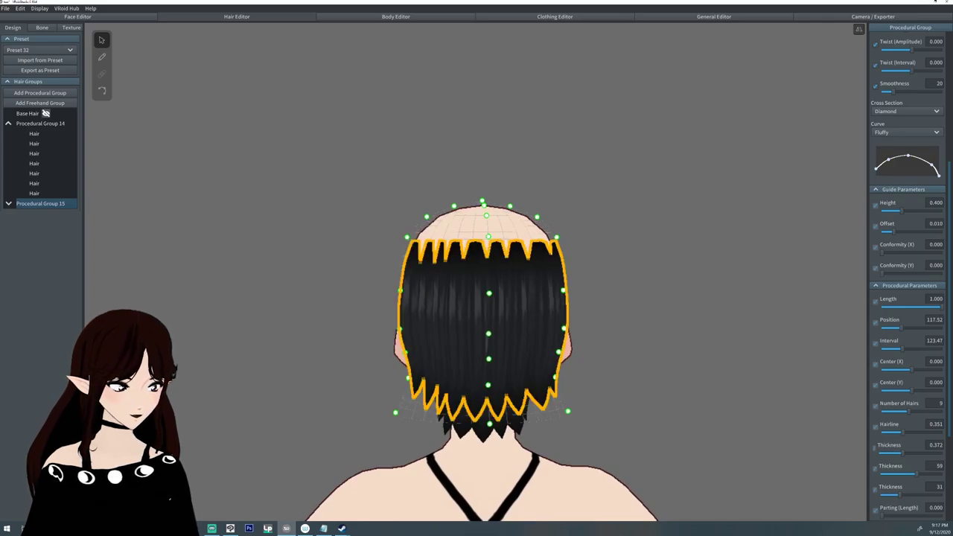
pyautogui.hotkey('ctrl', 'z')
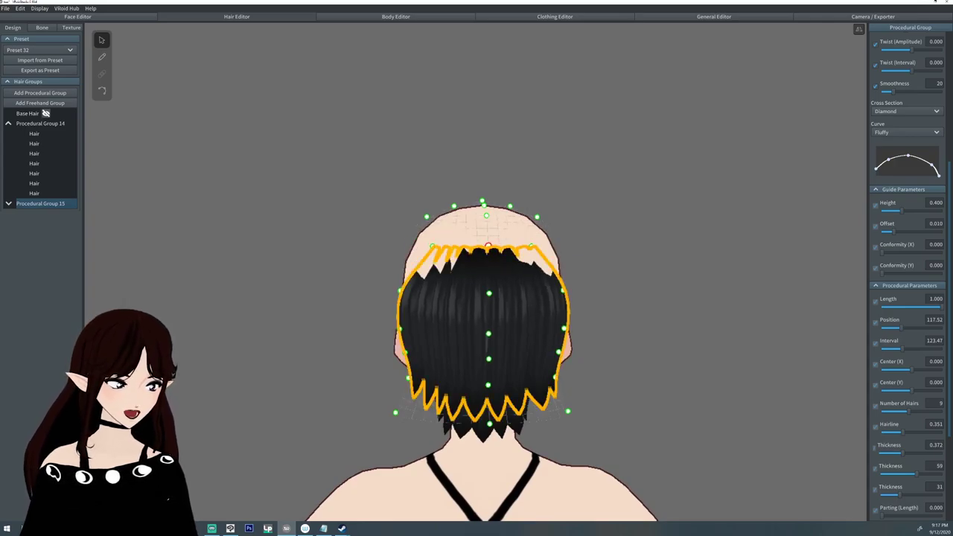
pyautogui.moveTo(476, 334)
pyautogui.mouseDown(button='right')
pyautogui.moveTo(565, 335)
pyautogui.moveTo(476, 335)
pyautogui.mouseUp(button='right')
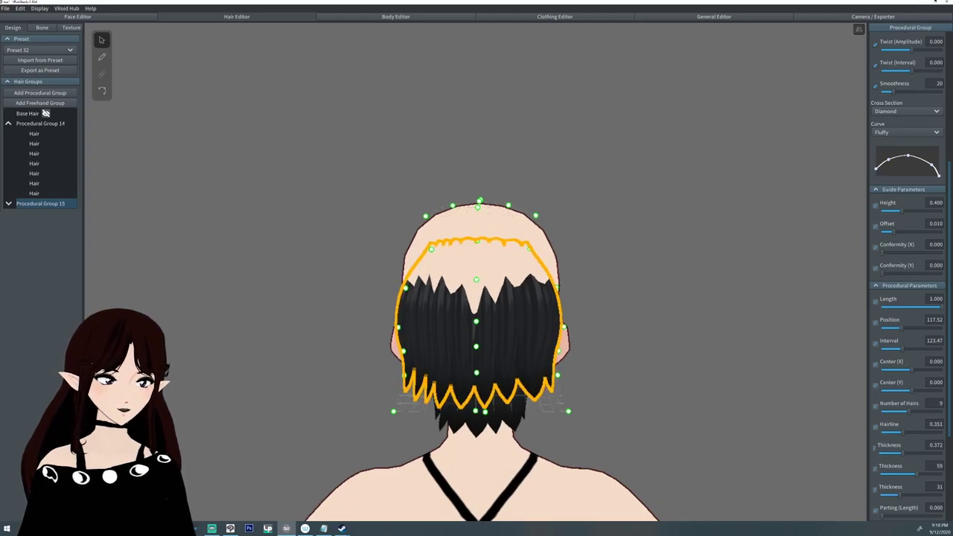
# Preview without guides, then reselect Procedural Group 15 and raise Thickness Scale to 1.321
pyautogui.scroll(-5, 908, 276)
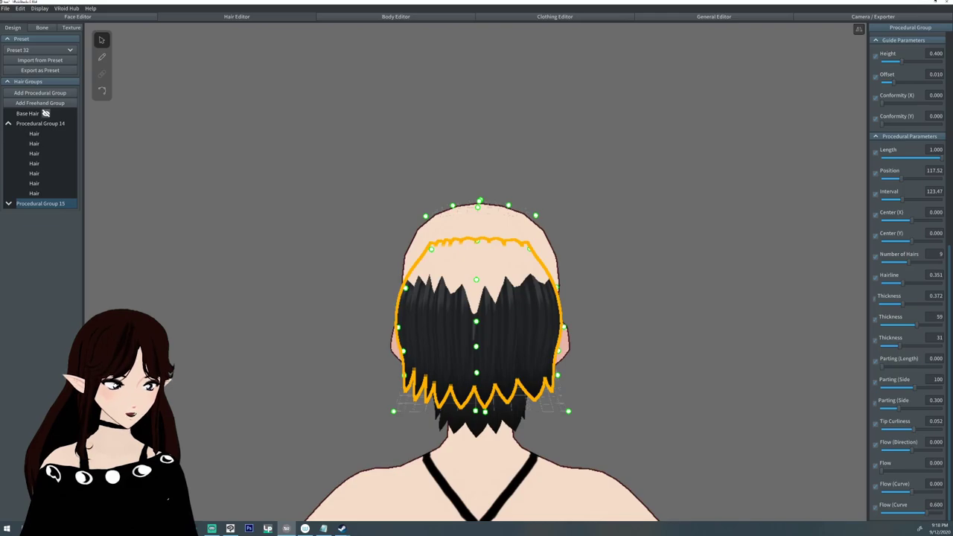
pyautogui.press('Escape')
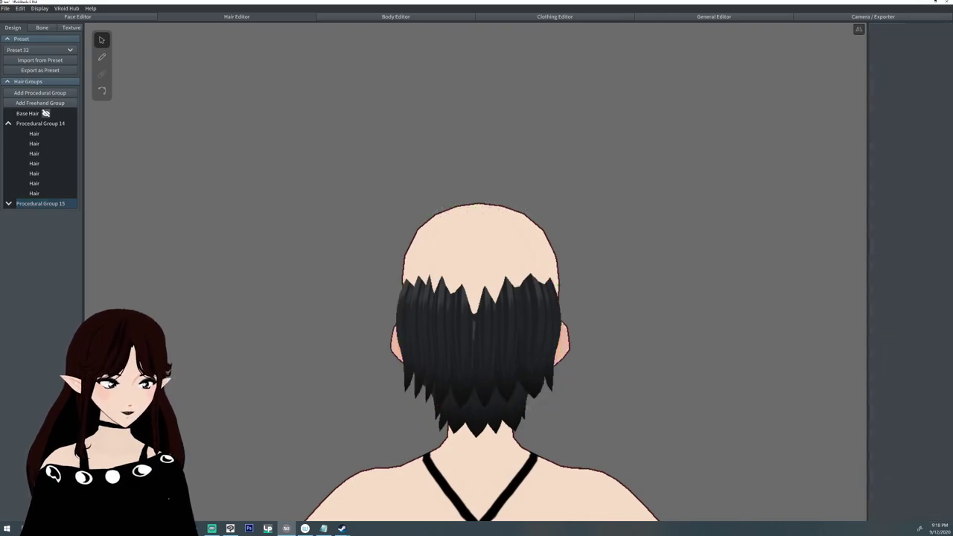
pyautogui.moveTo(477, 335); pyautogui.dragTo(588, 336)
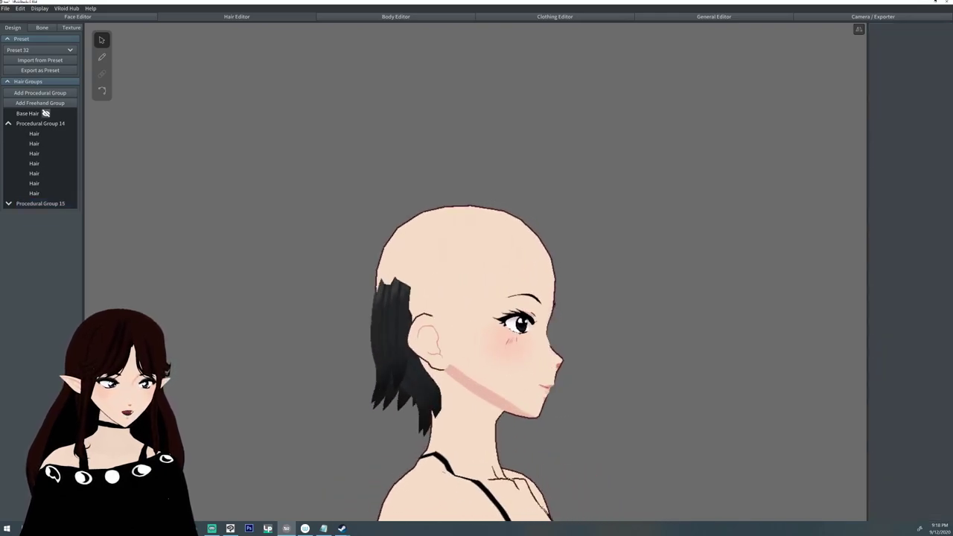
pyautogui.click(70, 203)
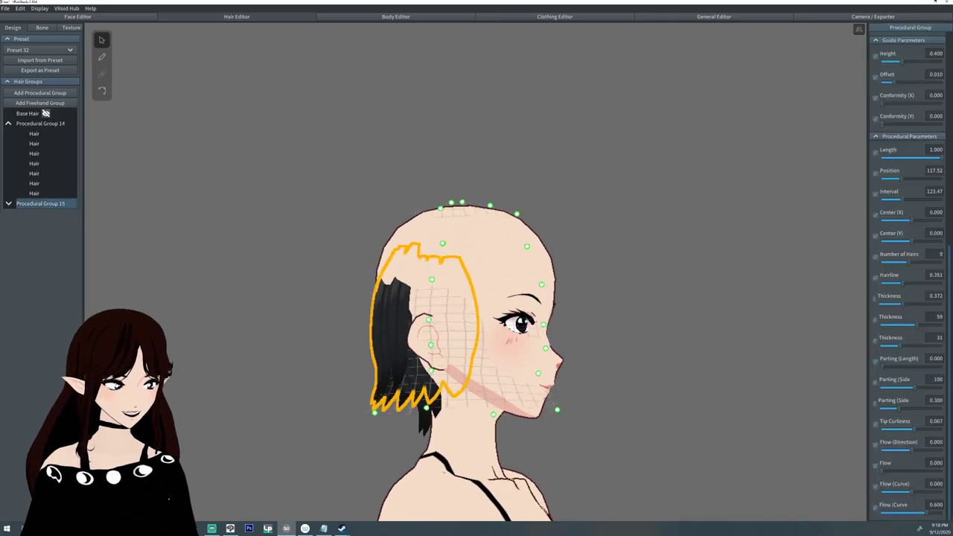
pyautogui.scroll(5, 907, 268)
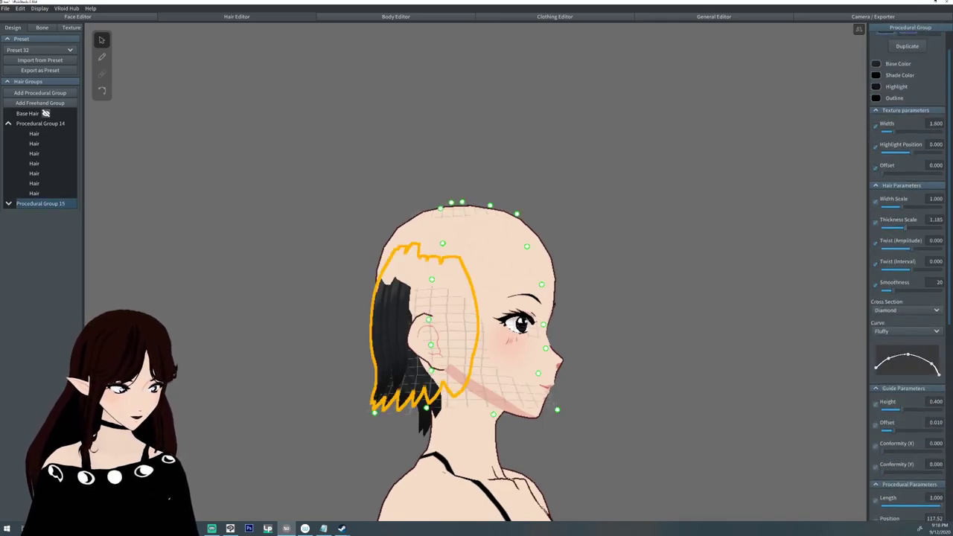
pyautogui.moveTo(896, 227); pyautogui.dragTo(897, 227)
pyautogui.moveTo(633, 298)
pyautogui.mouseDown()
pyautogui.moveTo(521, 298)
pyautogui.moveTo(651, 298)
pyautogui.mouseUp()
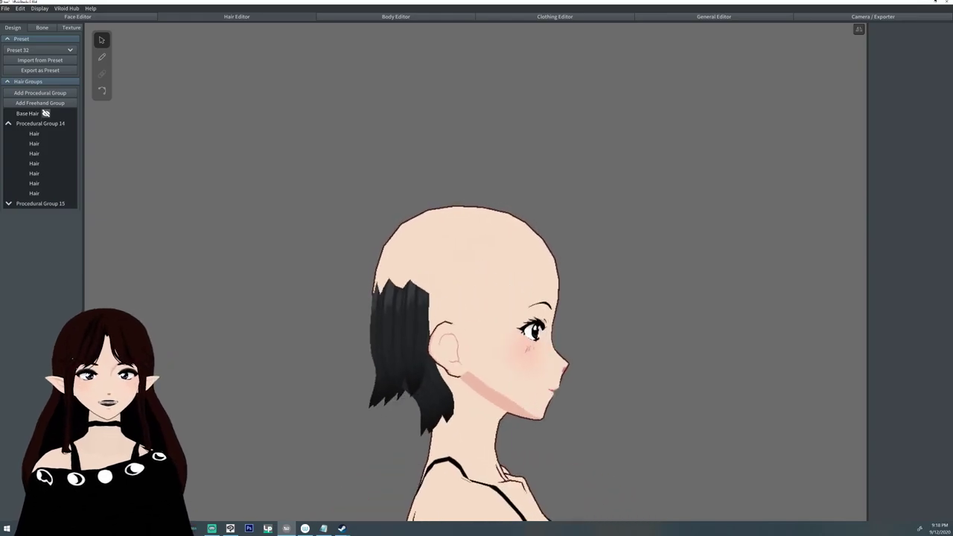
pyautogui.click(40, 203)
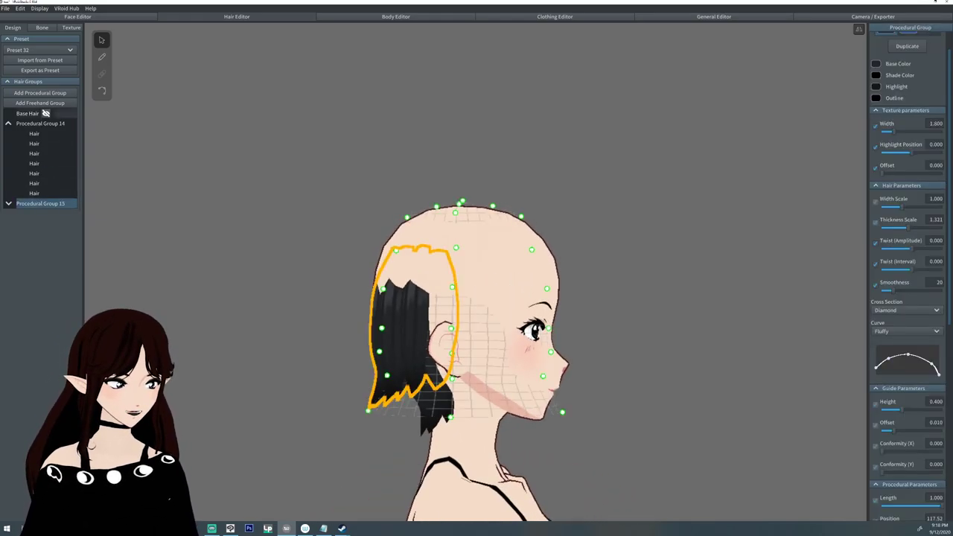
# Add Procedural Group 16 and drag its guide points up to the crown and out around the back
pyautogui.click(41, 93)
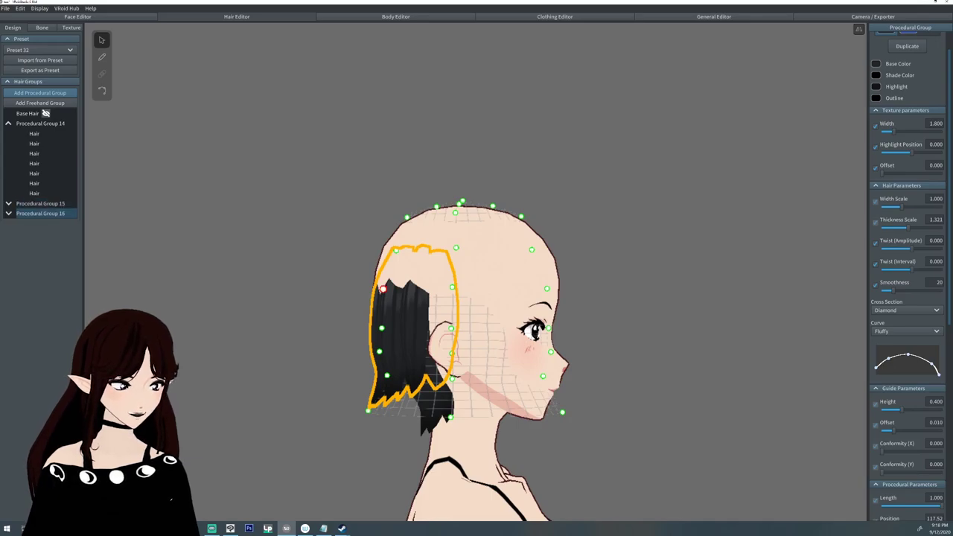
pyautogui.moveTo(382, 289); pyautogui.dragTo(389, 227)
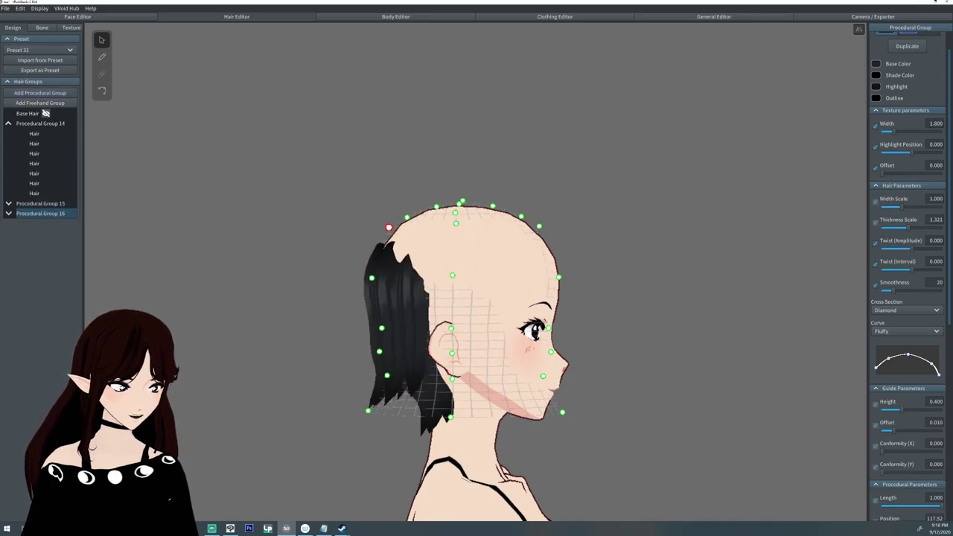
pyautogui.moveTo(389, 227); pyautogui.dragTo(521, 231, button='right')
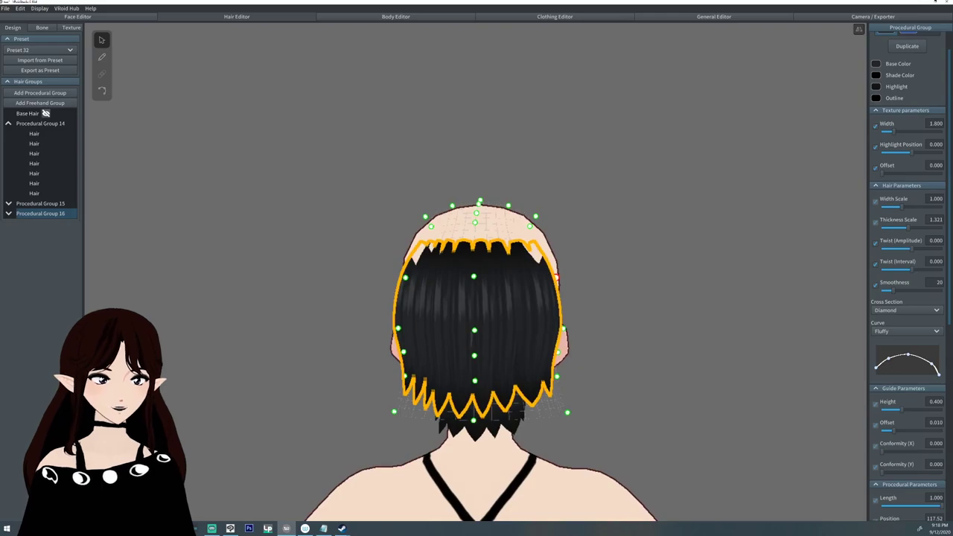
pyautogui.moveTo(557, 278); pyautogui.dragTo(565, 268)
pyautogui.moveTo(558, 352); pyautogui.dragTo(574, 323)
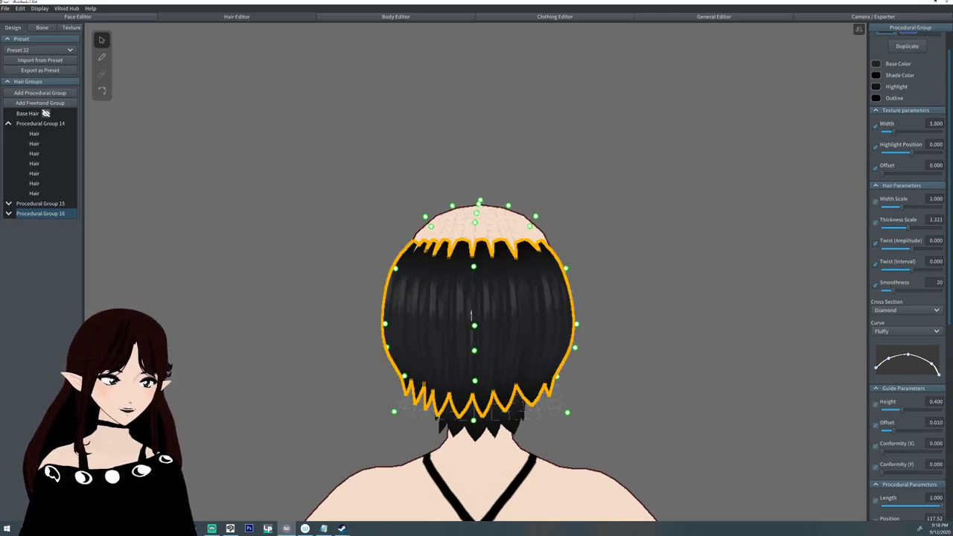
pyautogui.moveTo(557, 377); pyautogui.dragTo(572, 374)
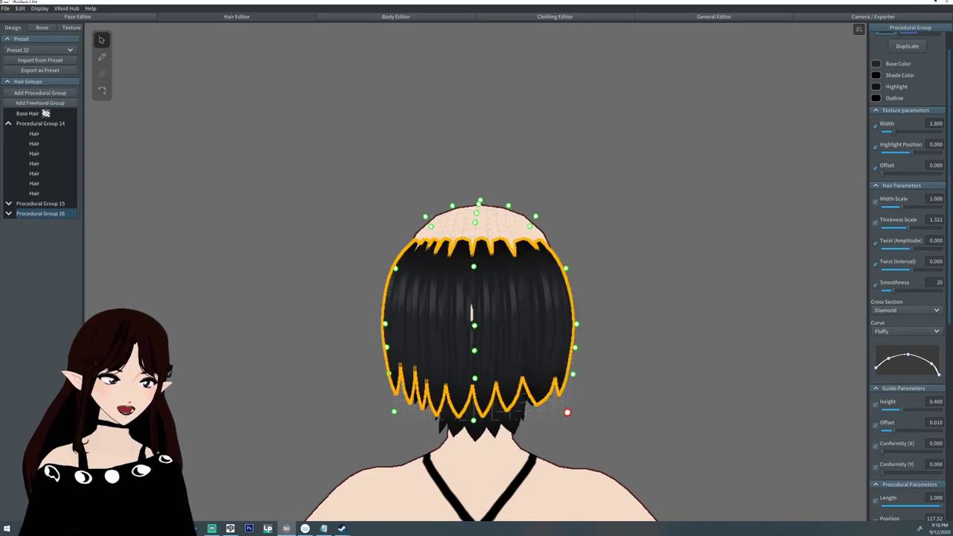
pyautogui.moveTo(567, 412); pyautogui.dragTo(565, 389)
# Set Procedural Group 16 to 10 hairs with Hairline 0.000
pyautogui.scroll(-5, 909, 276)
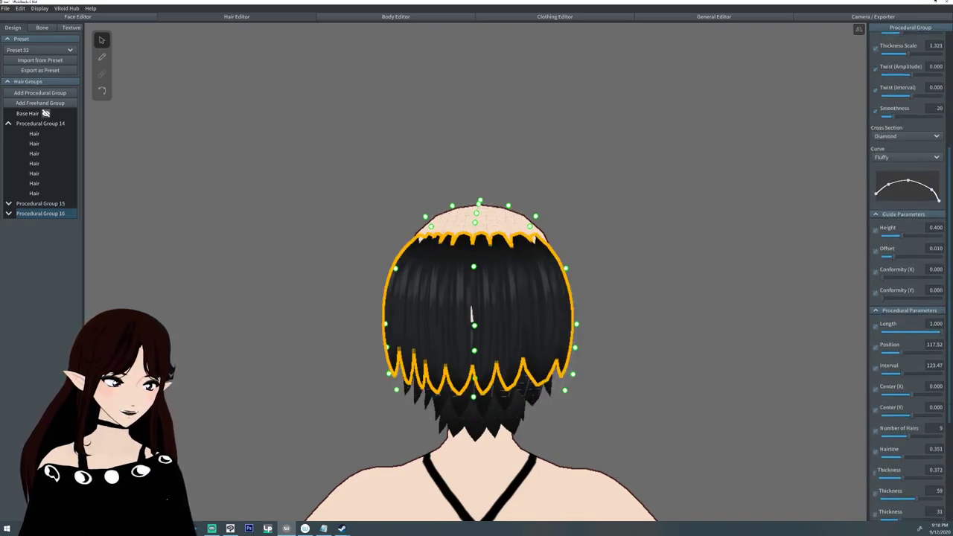
pyautogui.moveTo(897, 436)
pyautogui.mouseDown()
pyautogui.moveTo(885, 436)
pyautogui.moveTo(912, 436)
pyautogui.mouseUp()
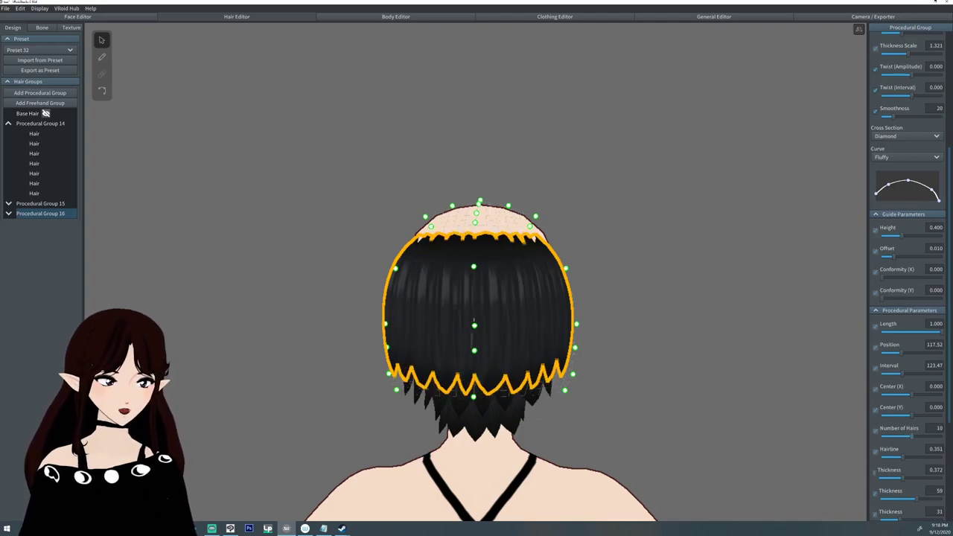
pyautogui.moveTo(892, 457); pyautogui.dragTo(881, 457)
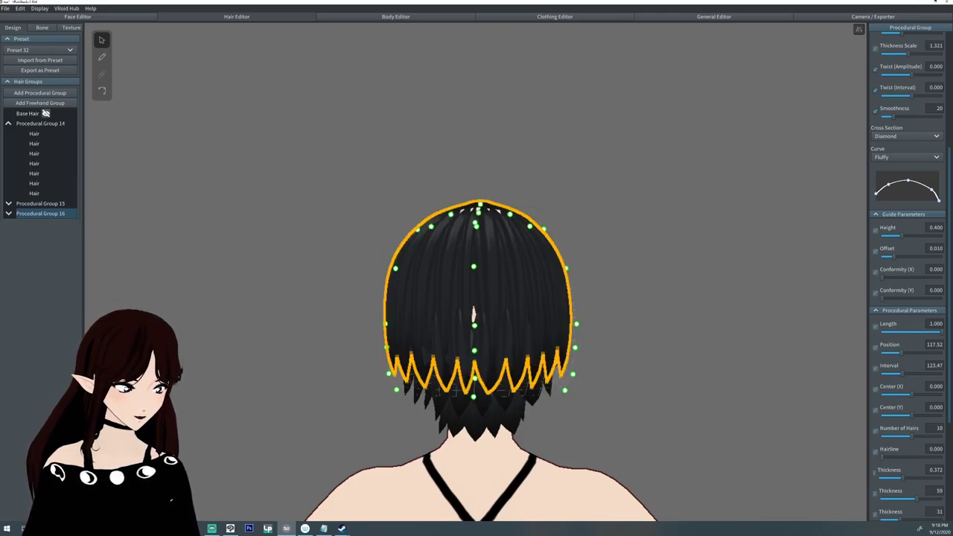
# Adjust Procedural Group 16's crown guide point and increase the strand interval
pyautogui.moveTo(596, 298); pyautogui.dragTo(693, 298, button='right')
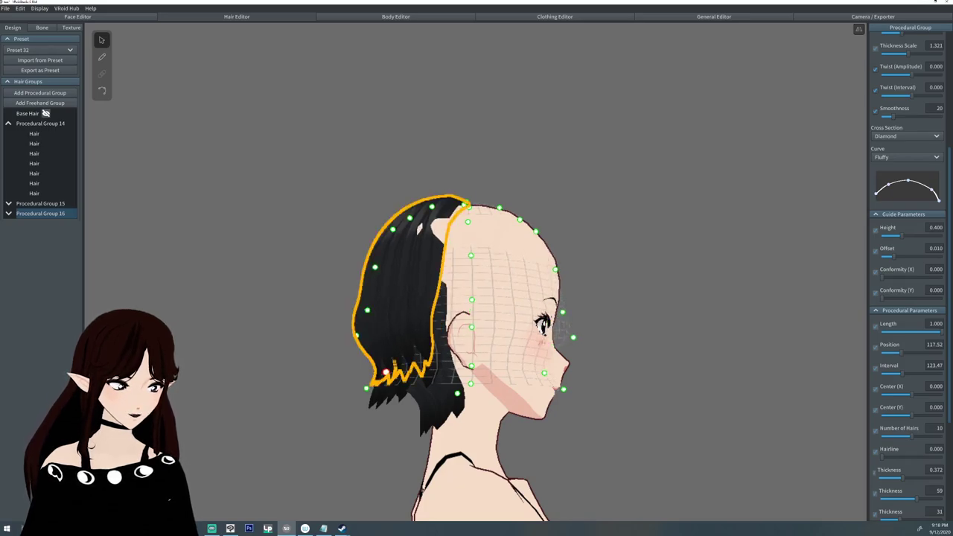
pyautogui.moveTo(372, 227); pyautogui.dragTo(529, 230, button='right')
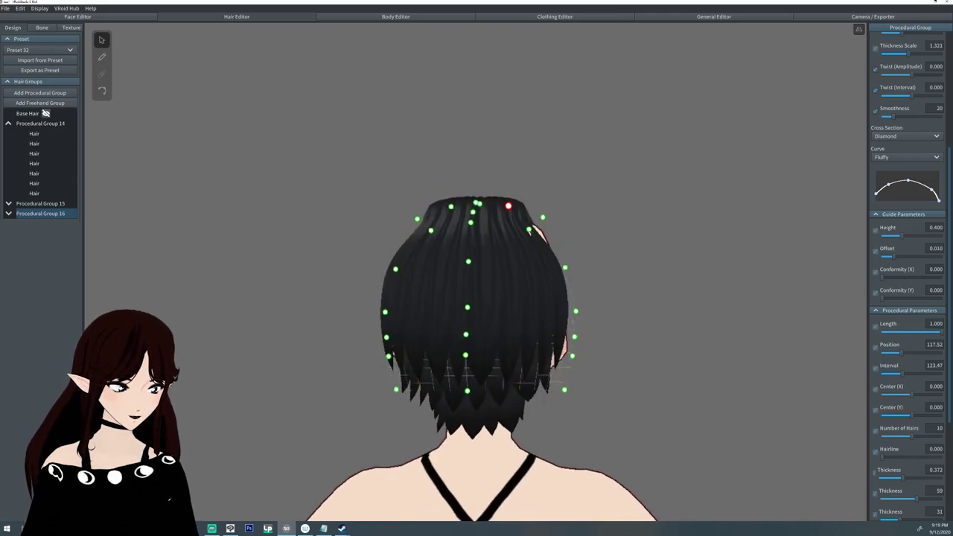
pyautogui.moveTo(529, 230); pyautogui.dragTo(559, 243)
pyautogui.moveTo(670, 335); pyautogui.dragTo(436, 417, button='right')
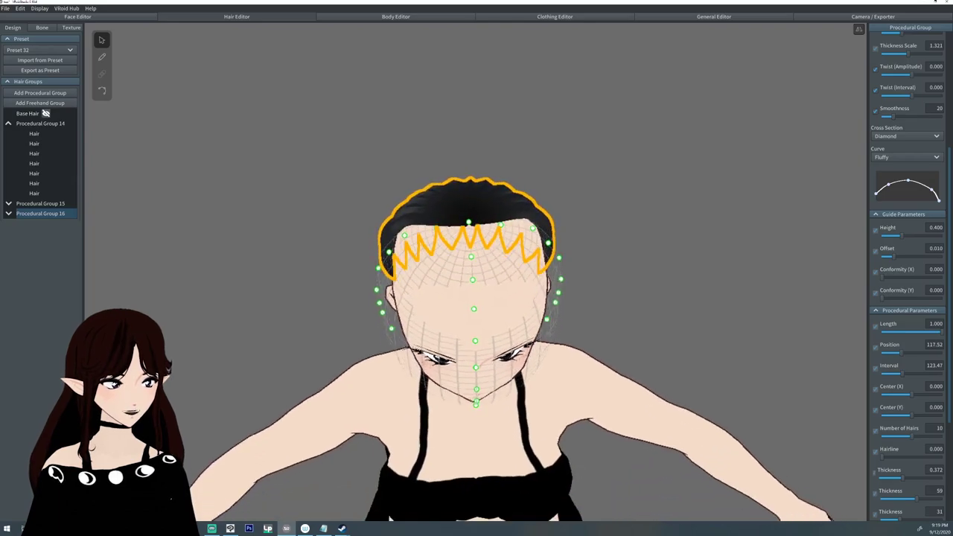
pyautogui.moveTo(899, 374); pyautogui.dragTo(897, 353)
pyautogui.moveTo(476, 335); pyautogui.dragTo(686, 344, button='right')
pyautogui.hotkey('ctrl', 'z')
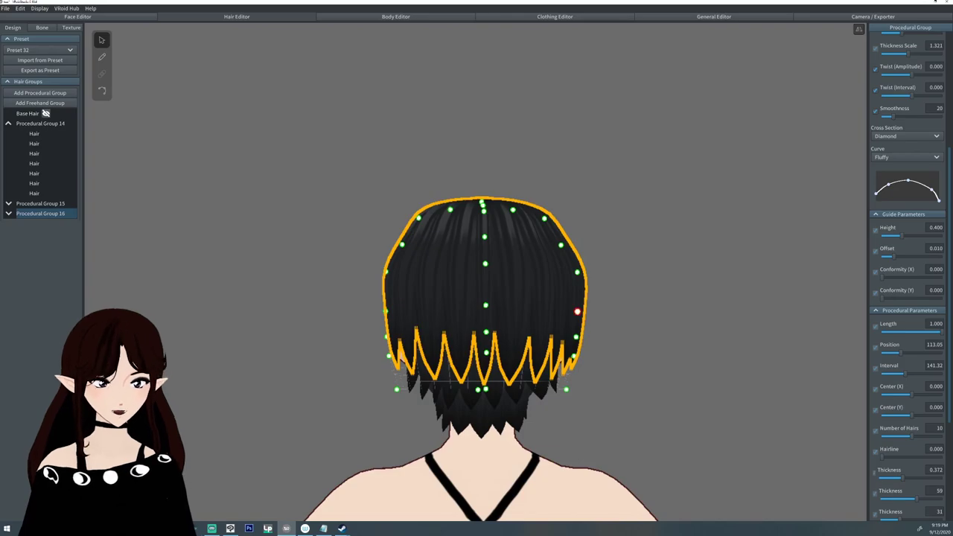
# Spread Procedural Group 16's lower and side guide points outward around the head
pyautogui.moveTo(576, 337); pyautogui.dragTo(576, 356)
pyautogui.moveTo(576, 356); pyautogui.dragTo(447, 358, button='right')
pyautogui.moveTo(583, 311); pyautogui.dragTo(590, 294)
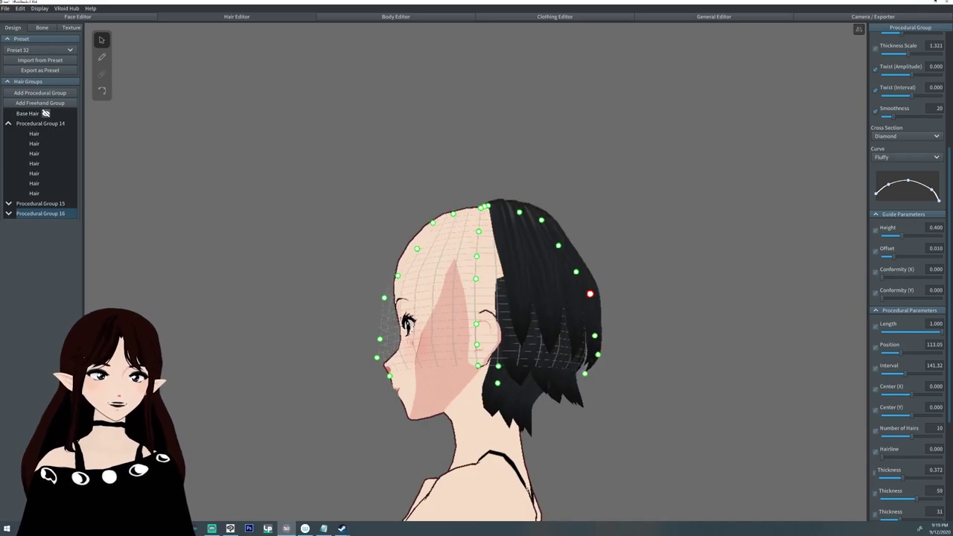
pyautogui.moveTo(585, 374); pyautogui.dragTo(595, 376)
pyautogui.moveTo(595, 376); pyautogui.dragTo(484, 368, button='right')
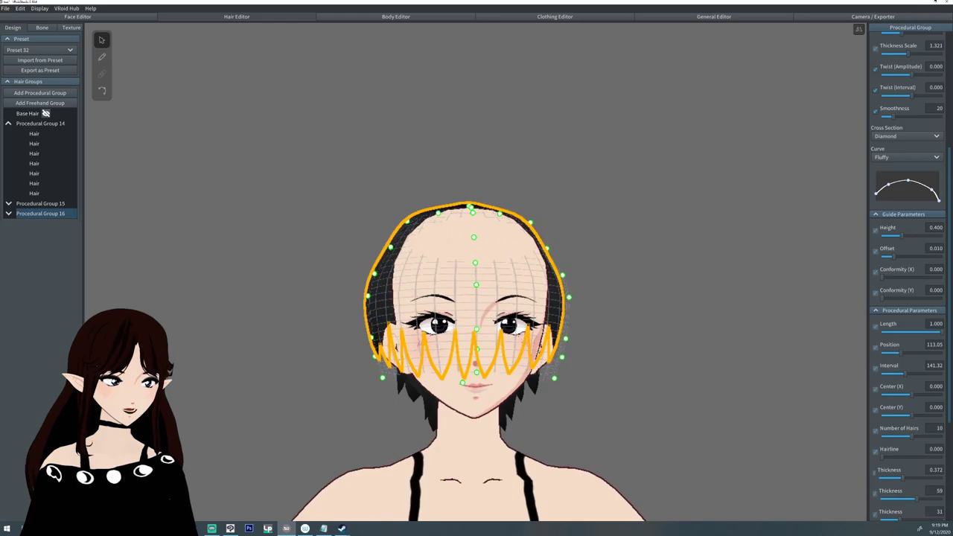
# Raise Procedural Group 16's Thickness Scale and Width Scale for fuller strands
pyautogui.moveTo(483, 369); pyautogui.dragTo(465, 368, button='right')
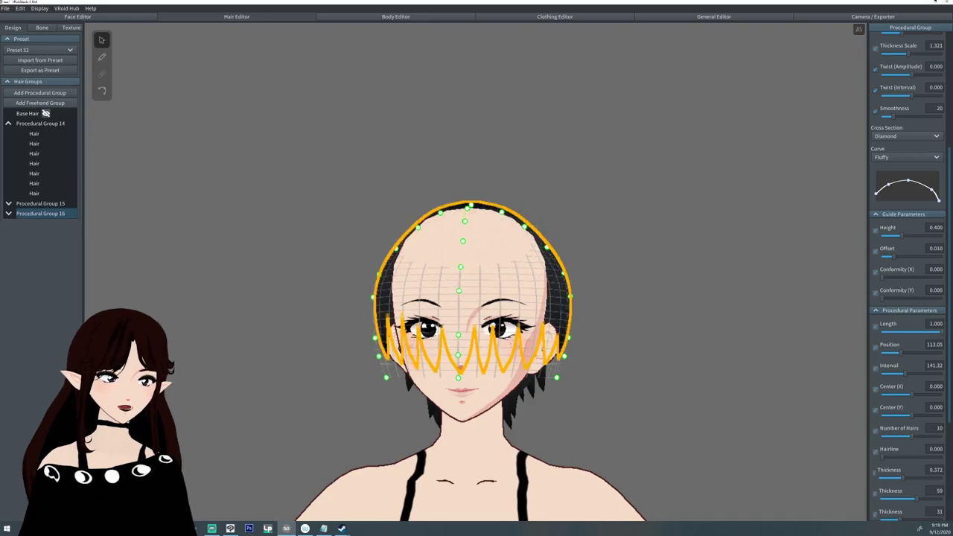
pyautogui.moveTo(470, 206); pyautogui.dragTo(365, 210, button='right')
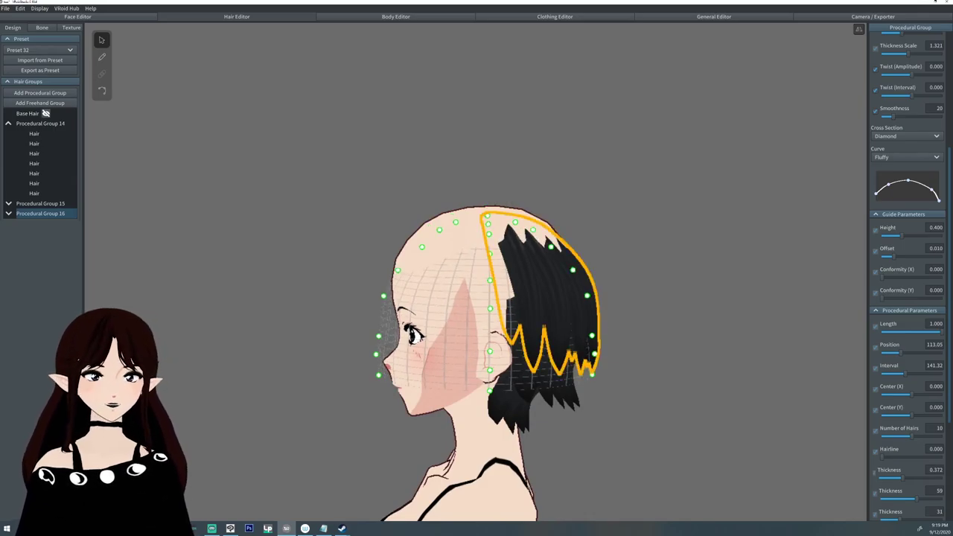
pyautogui.scroll(5, 906, 275)
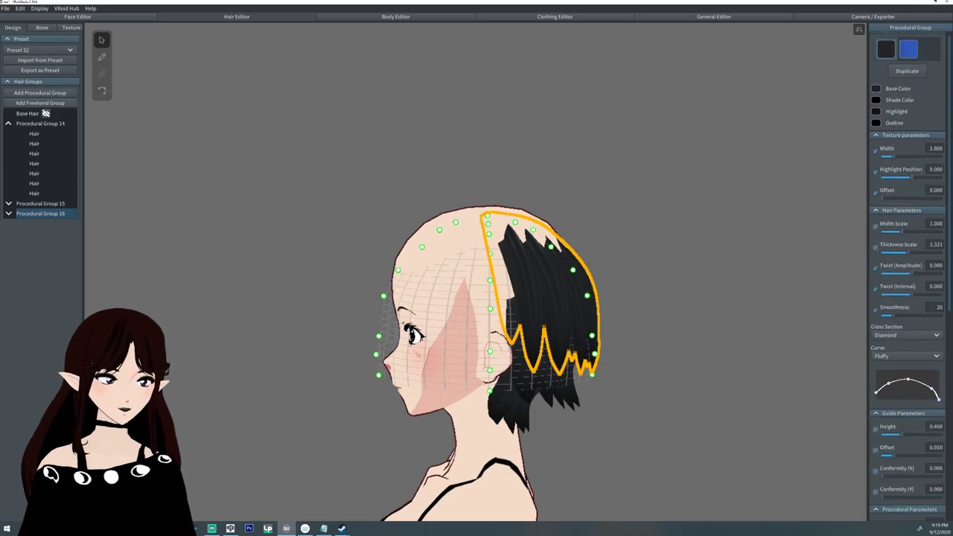
pyautogui.moveTo(903, 253); pyautogui.dragTo(907, 232)
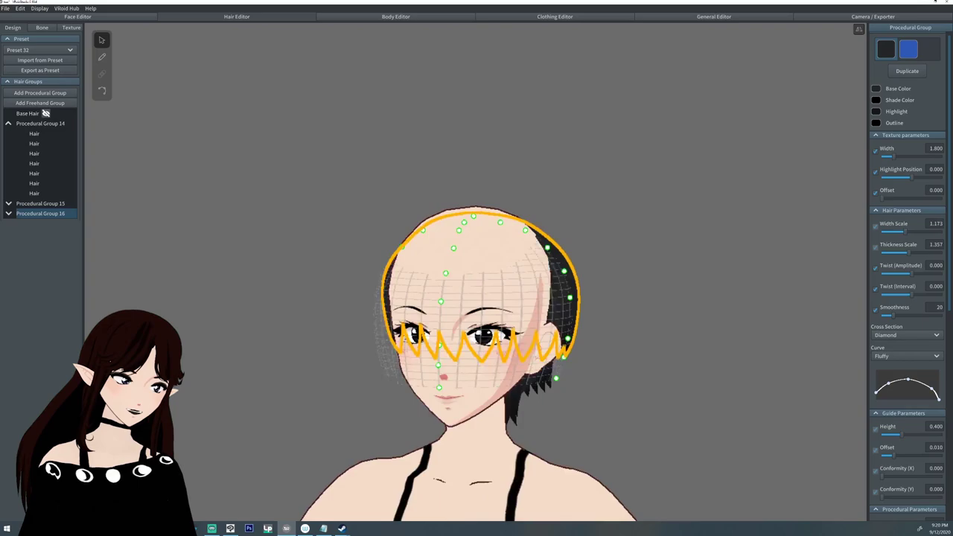
pyautogui.moveTo(670, 298); pyautogui.dragTo(521, 298, button='right')
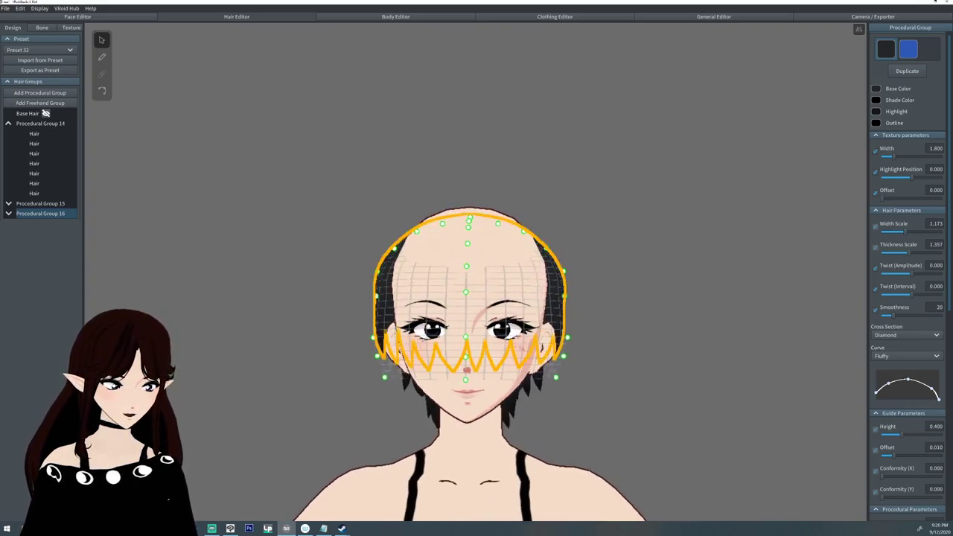
# Spread the lower guide points wider, preview from behind, and reselect Procedural Group 16
pyautogui.moveTo(555, 377); pyautogui.dragTo(590, 372)
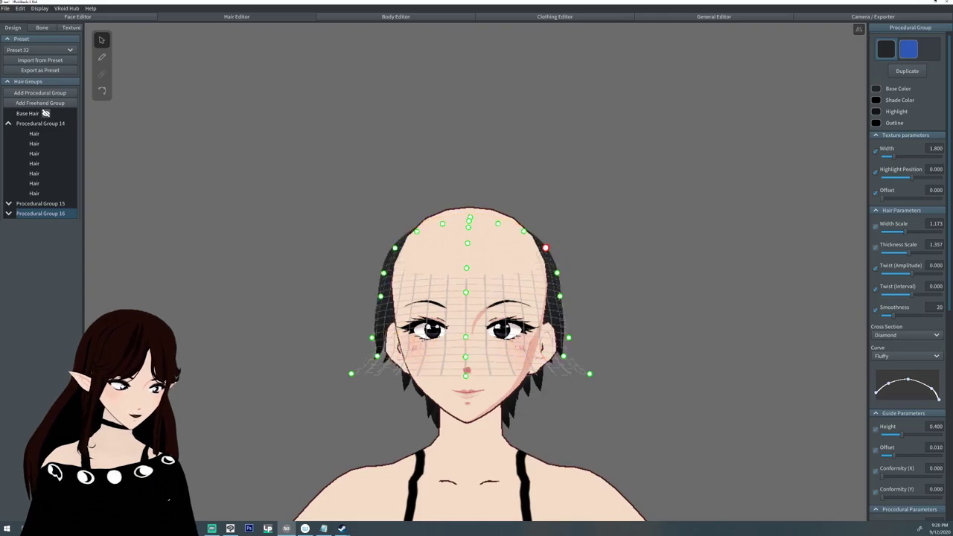
pyautogui.press('Delete')
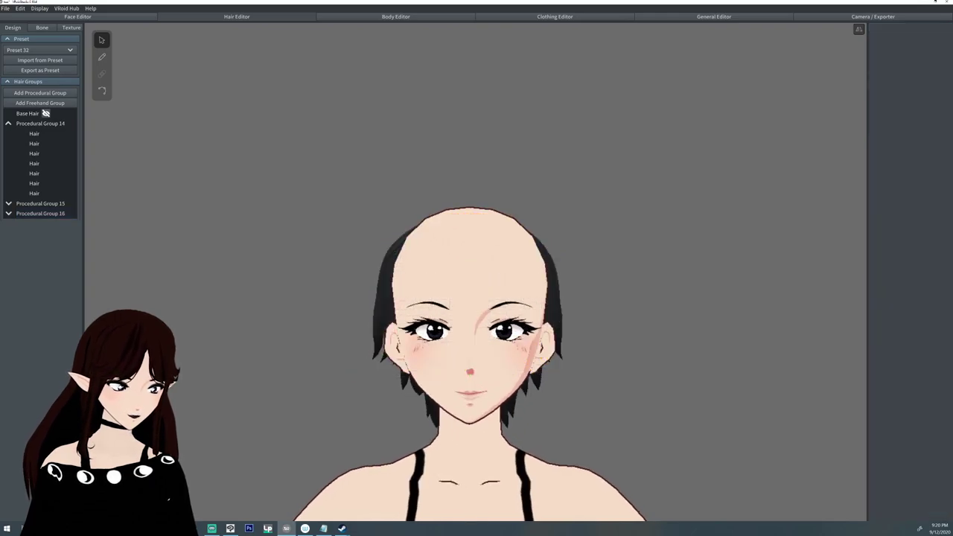
pyautogui.moveTo(566, 297); pyautogui.dragTo(402, 298, button='right')
pyautogui.click(67, 213)
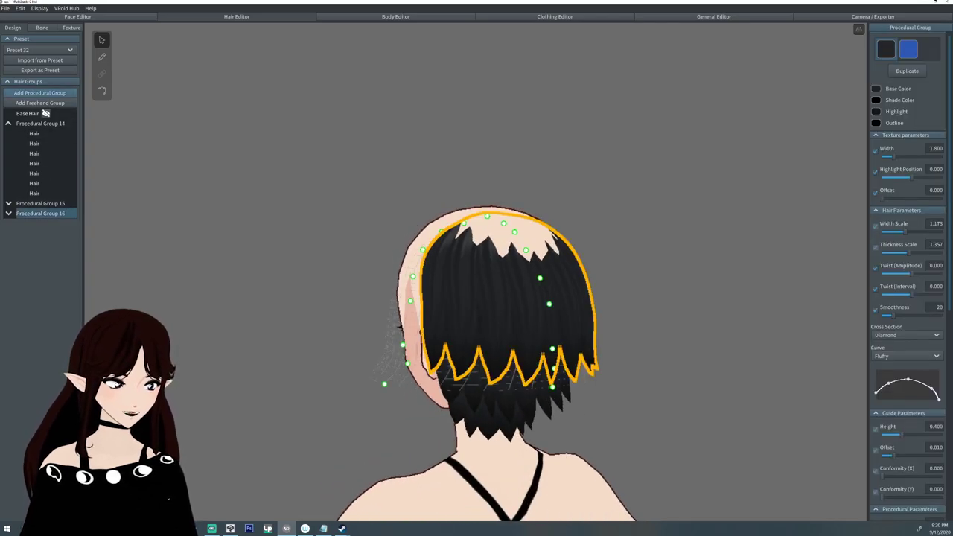
# Duplicate group 16 as Procedural Group 17 with 7 hairs, wider top guides and Guide Height 0.245
pyautogui.click(907, 71)
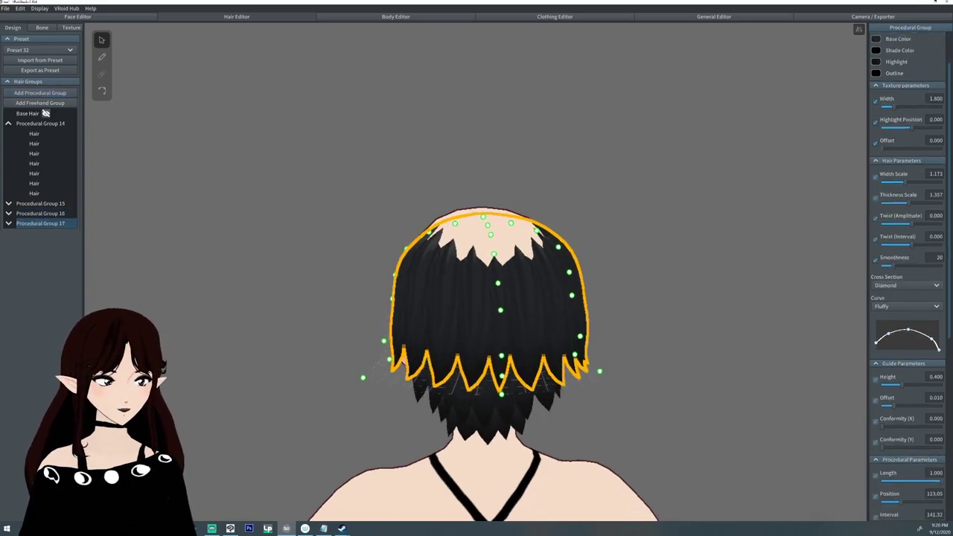
pyautogui.scroll(-4, 906, 298)
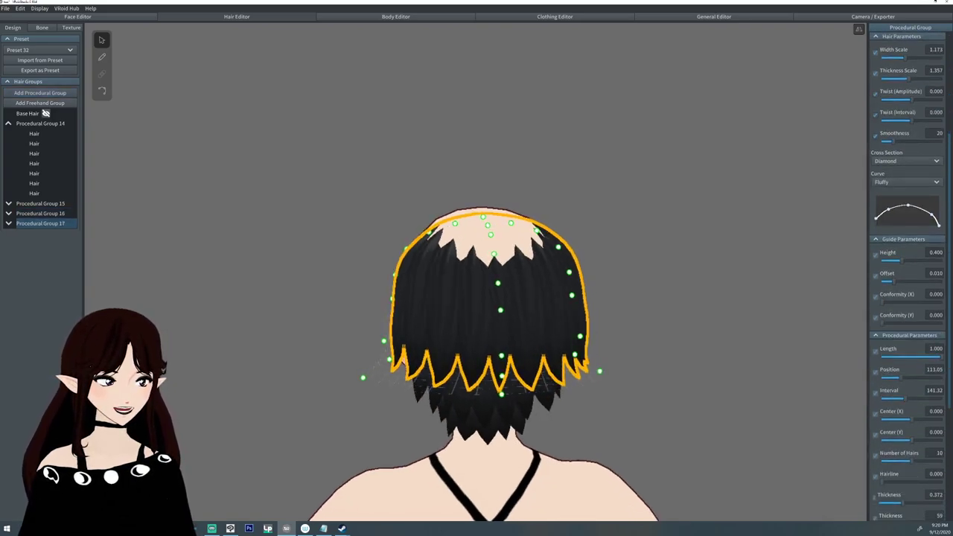
pyautogui.moveTo(909, 461); pyautogui.dragTo(902, 461)
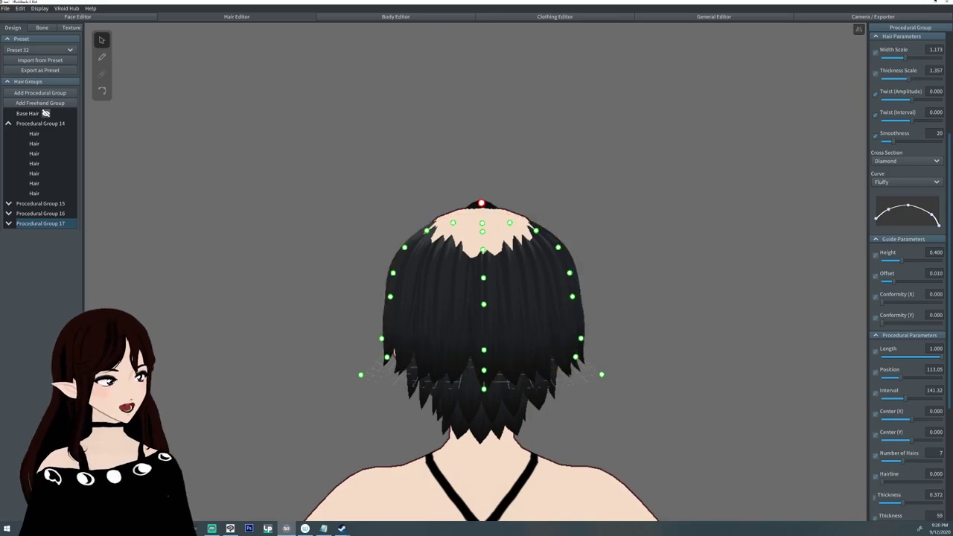
pyautogui.moveTo(510, 222); pyautogui.dragTo(544, 226)
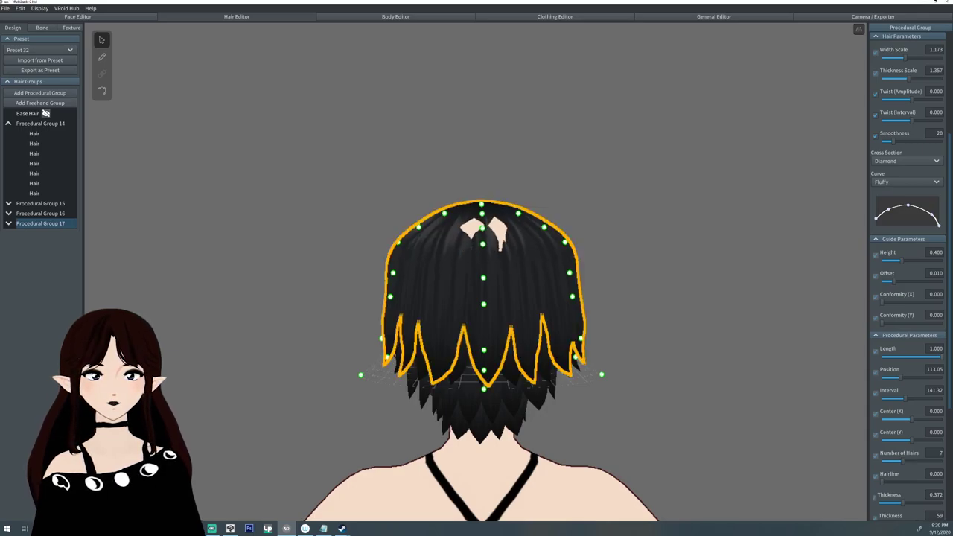
pyautogui.moveTo(901, 260); pyautogui.dragTo(893, 260)
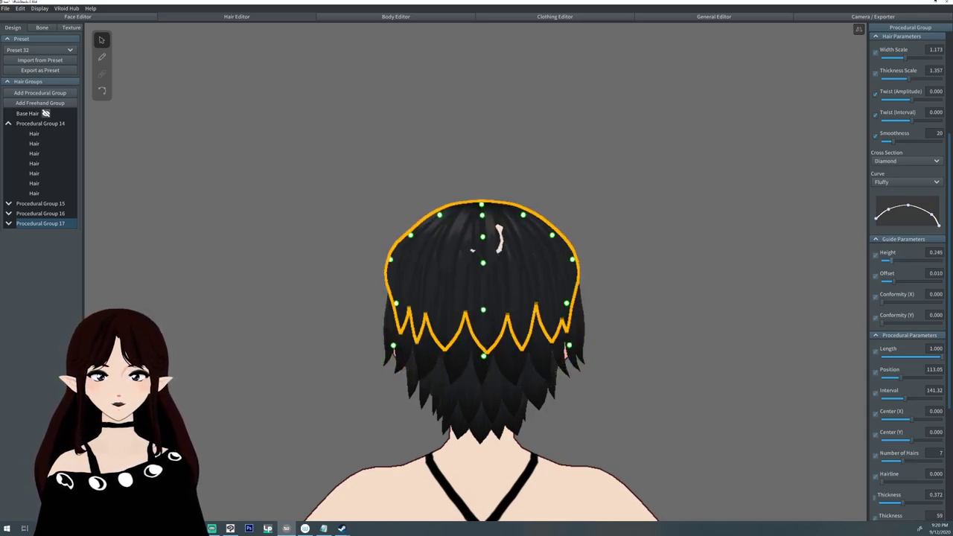
pyautogui.moveTo(498, 237); pyautogui.dragTo(554, 247, button='right')
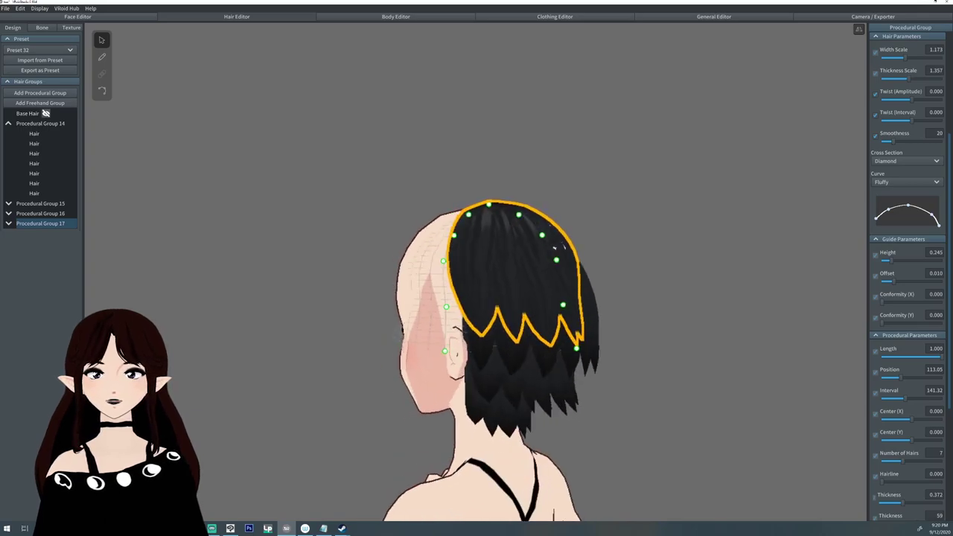
# Drag Procedural Group 17's lower guide points outward into flared, spiky tips
pyautogui.moveTo(557, 260); pyautogui.dragTo(573, 256)
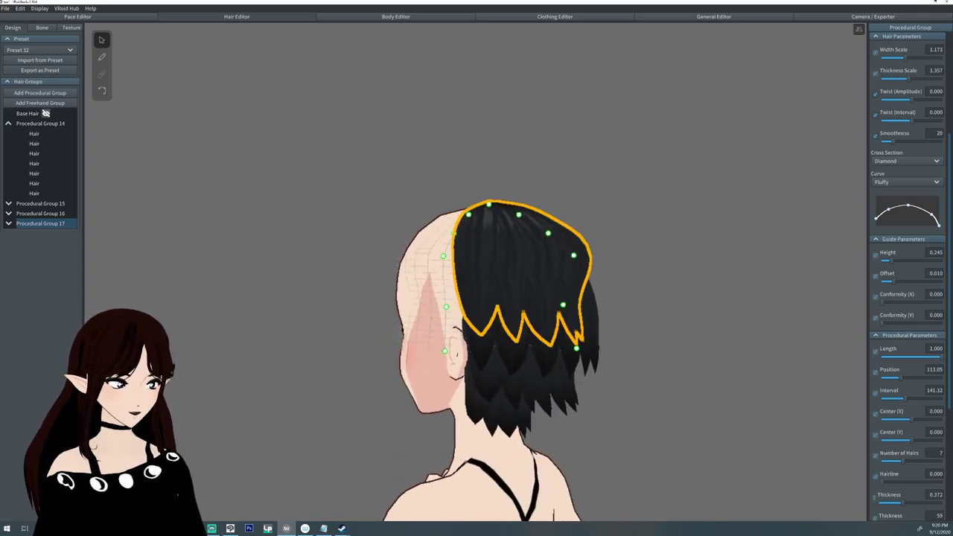
pyautogui.moveTo(563, 305); pyautogui.dragTo(593, 293)
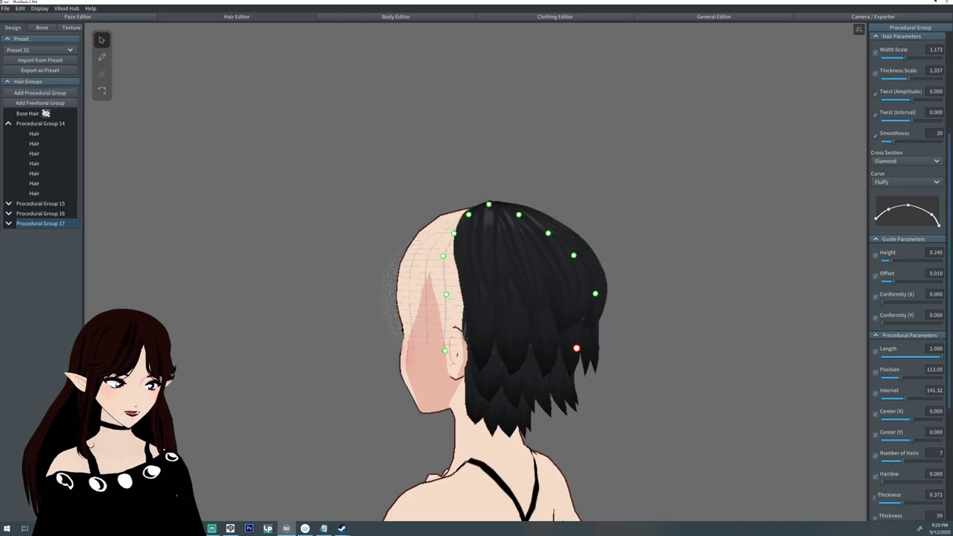
pyautogui.moveTo(576, 348); pyautogui.dragTo(636, 316)
pyautogui.moveTo(636, 316); pyautogui.dragTo(506, 313, button='right')
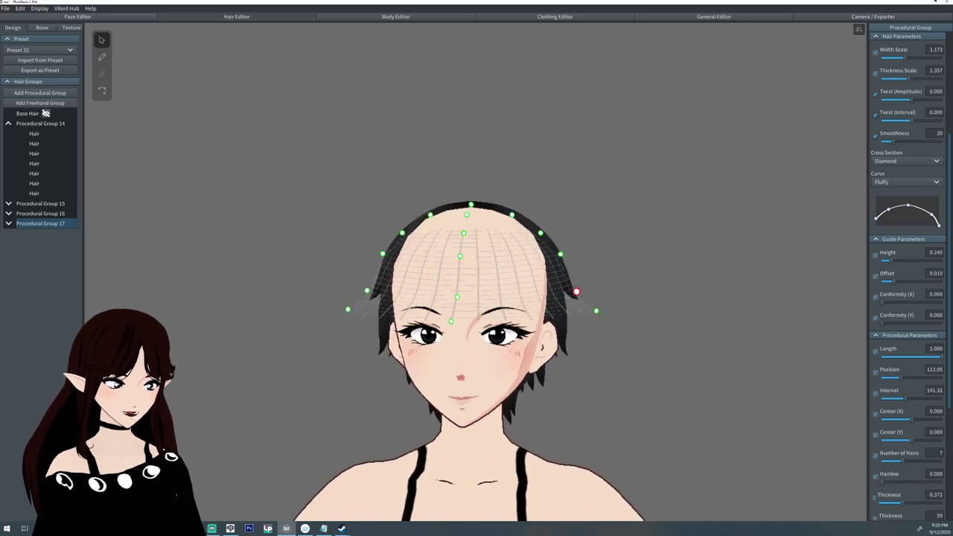
# Refine group 17's side and outer guide points so the tips flick upward
pyautogui.moveTo(560, 254); pyautogui.dragTo(560, 261)
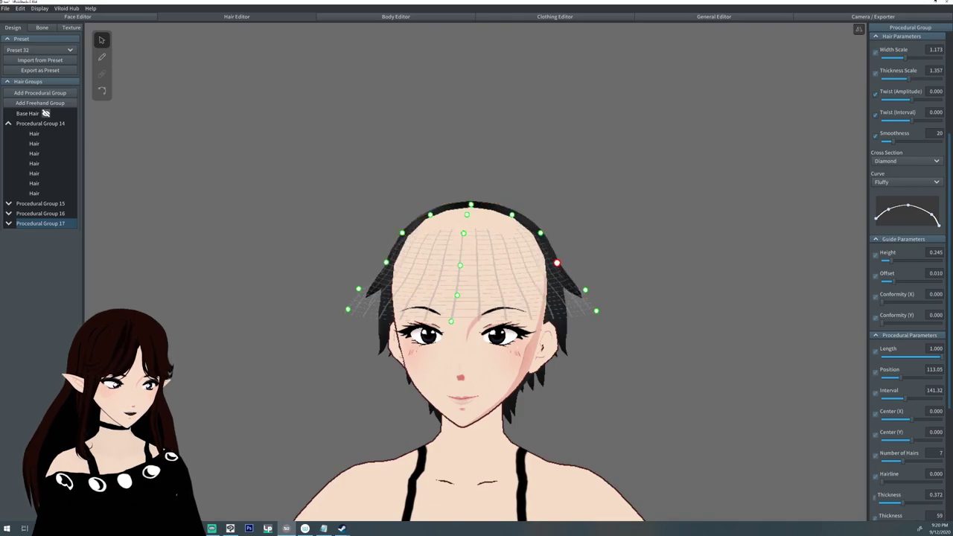
pyautogui.moveTo(595, 310); pyautogui.dragTo(578, 299)
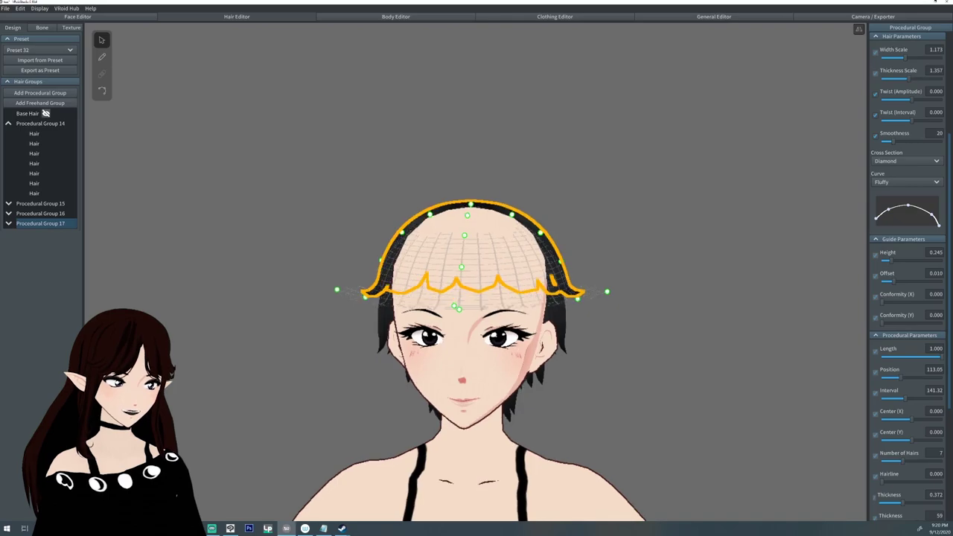
pyautogui.moveTo(577, 299); pyautogui.dragTo(462, 299, button='right')
pyautogui.moveTo(651, 293); pyautogui.dragTo(639, 295)
pyautogui.click(582, 261)
pyautogui.moveTo(581, 261); pyautogui.dragTo(588, 263)
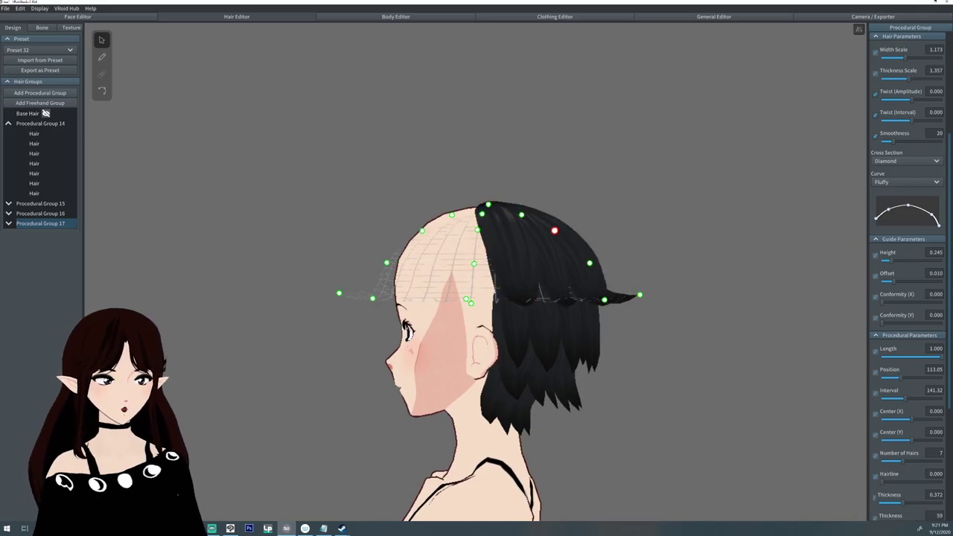
# Raise group 17's Thickness Scale to 1.530, deselect, and select a hair of Procedural Group 16
pyautogui.scroll(5, 907, 275)
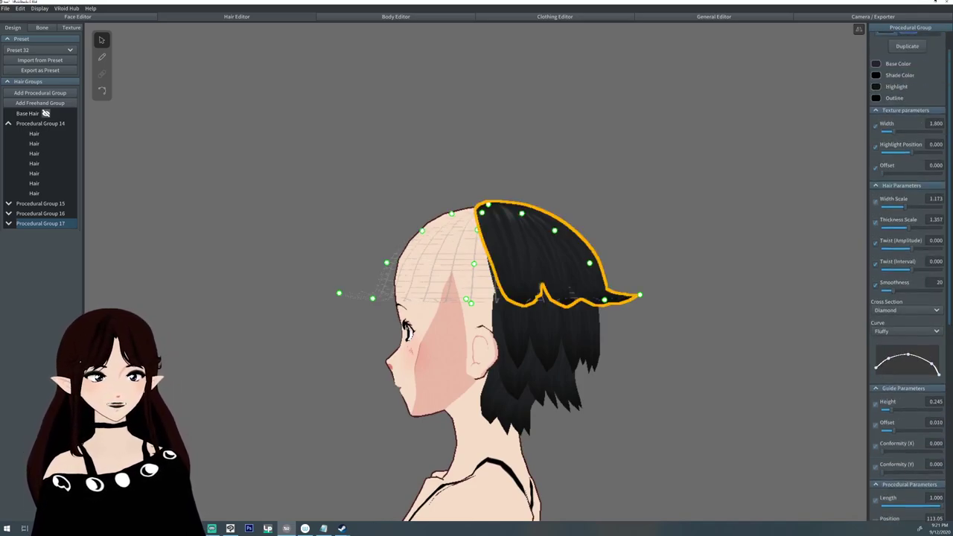
pyautogui.moveTo(896, 258); pyautogui.dragTo(900, 258)
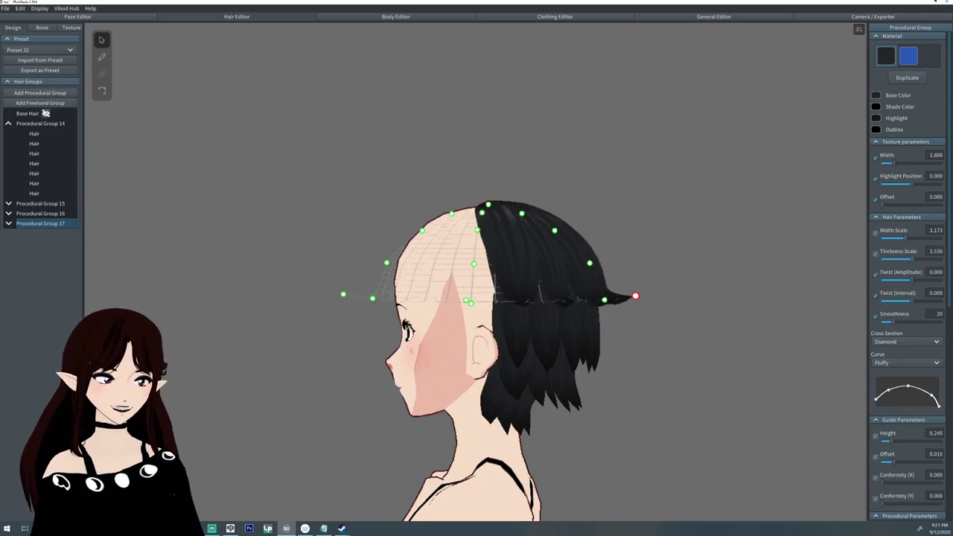
pyautogui.moveTo(635, 295); pyautogui.dragTo(189, 300, button='right')
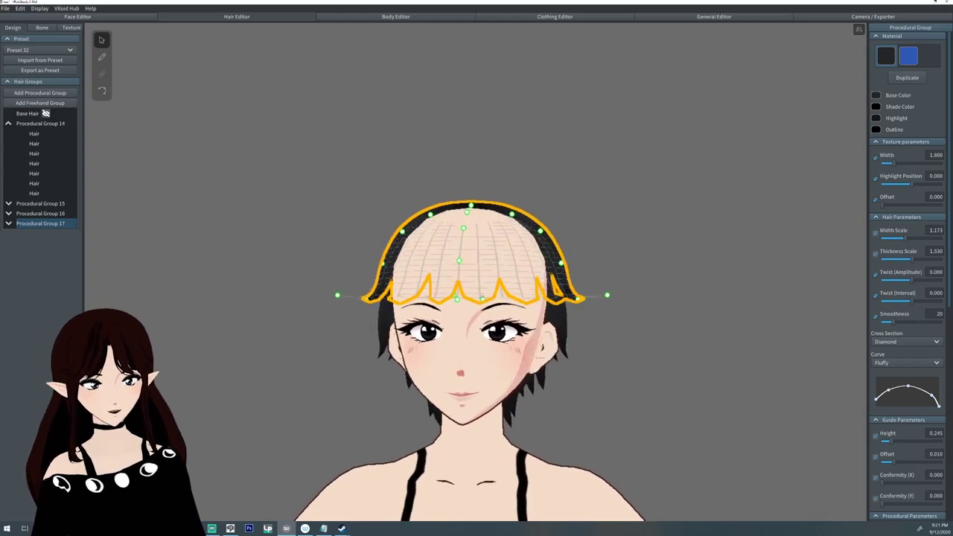
pyautogui.press('Delete')
pyautogui.moveTo(372, 298)
pyautogui.mouseDown(button='right')
pyautogui.moveTo(670, 298)
pyautogui.moveTo(372, 298)
pyautogui.mouseUp(button='right')
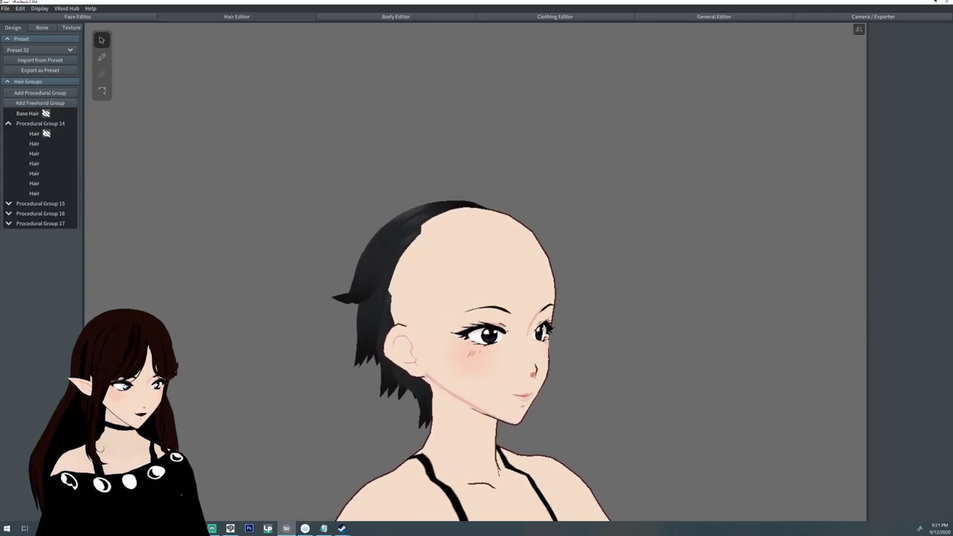
pyautogui.click(34, 313)
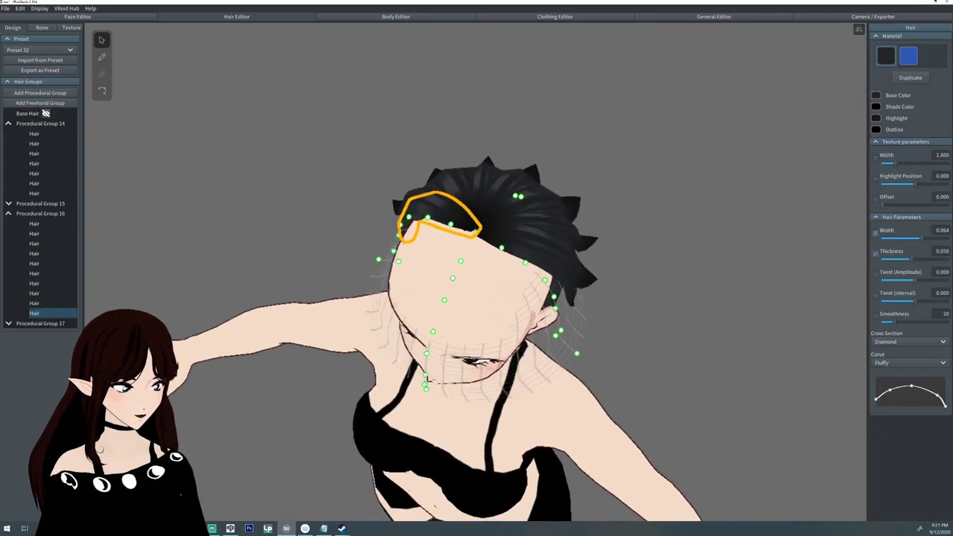
pyautogui.click(40, 213)
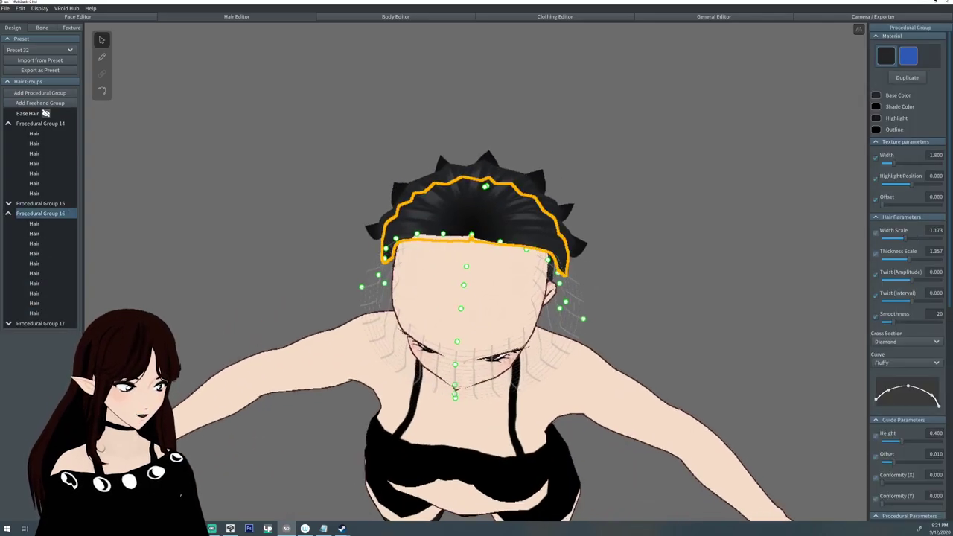
# Raise Procedural Group 16's Interval to about 160 and Group 17's to about 166.61
pyautogui.scroll(-5, 906, 275)
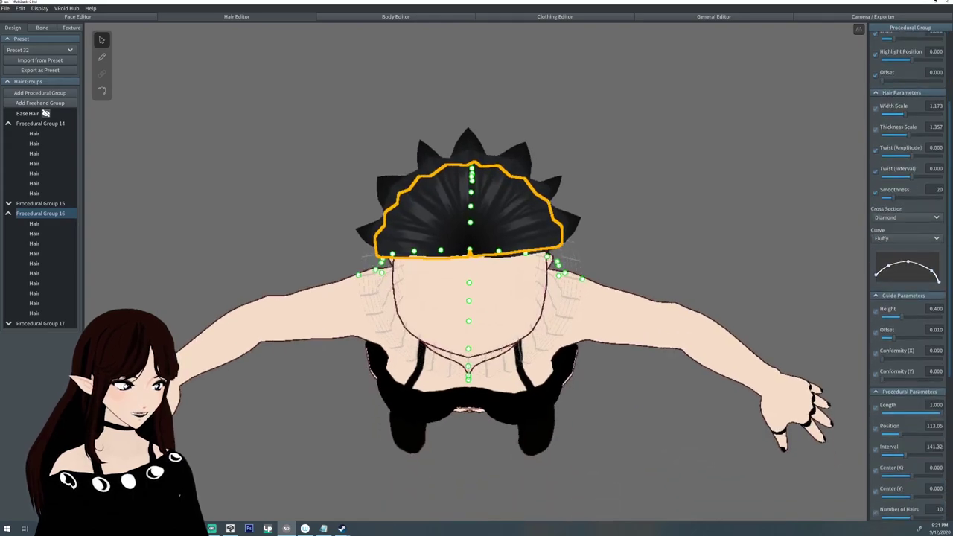
pyautogui.moveTo(900, 355); pyautogui.dragTo(896, 334)
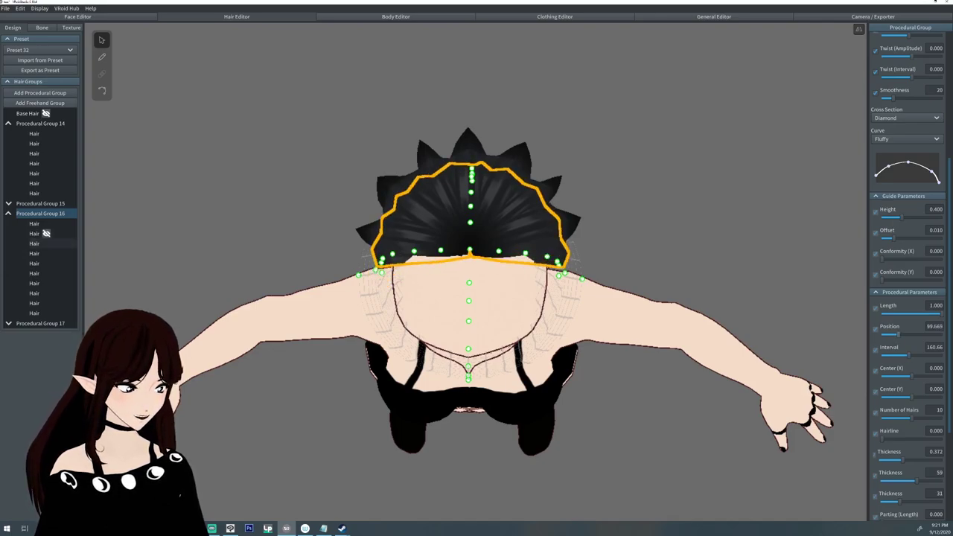
pyautogui.click(41, 324)
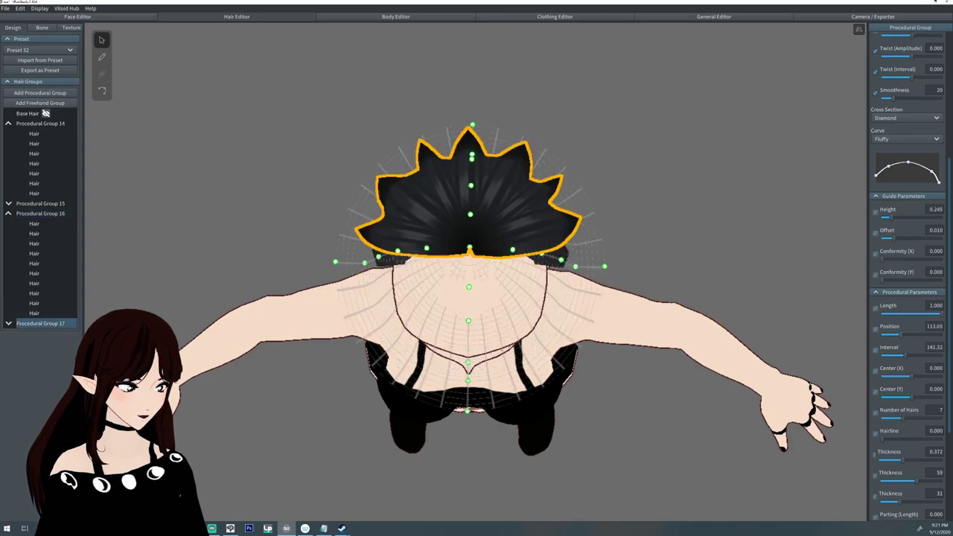
pyautogui.moveTo(902, 355); pyautogui.dragTo(895, 333)
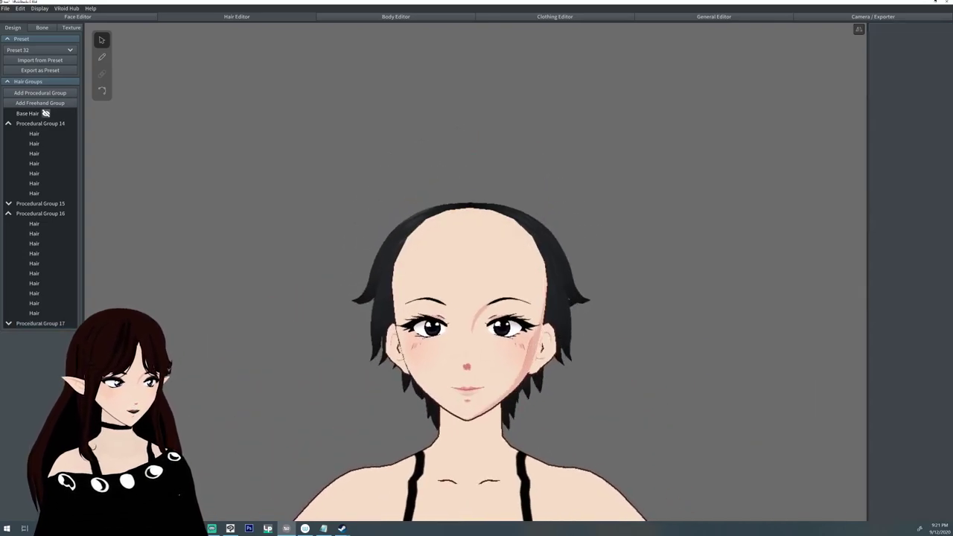
# Inspect single strands of Procedural Groups 16 and 17, then deselect
pyautogui.click(34, 223)
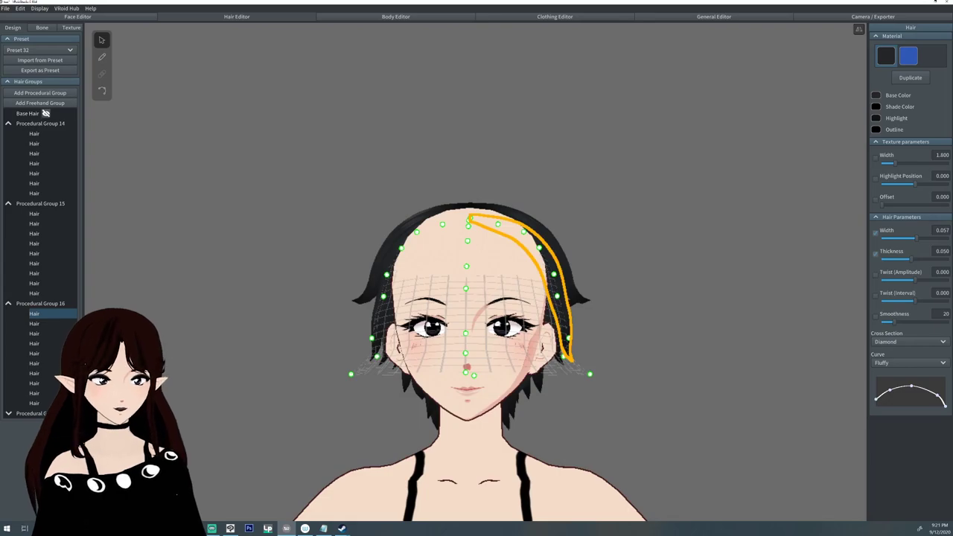
pyautogui.click(34, 423)
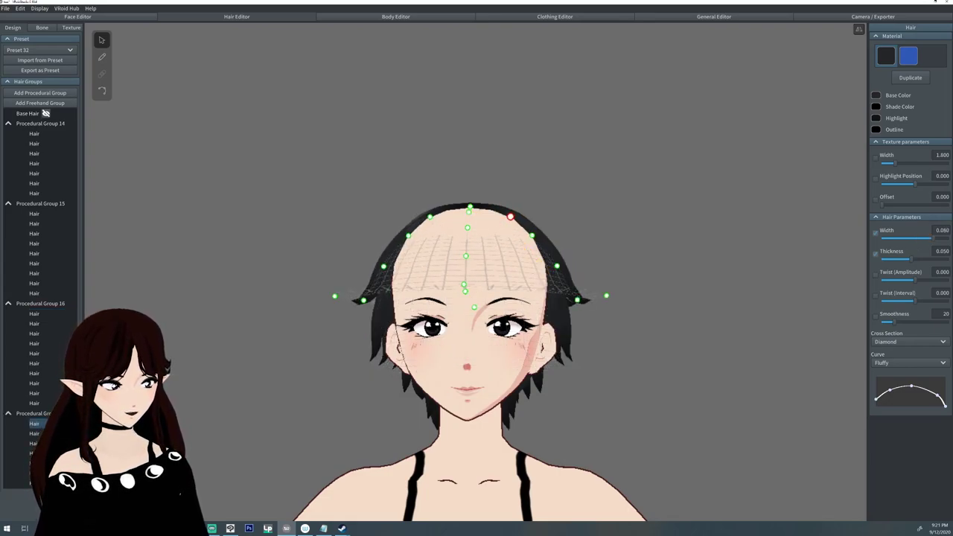
pyautogui.press('Escape')
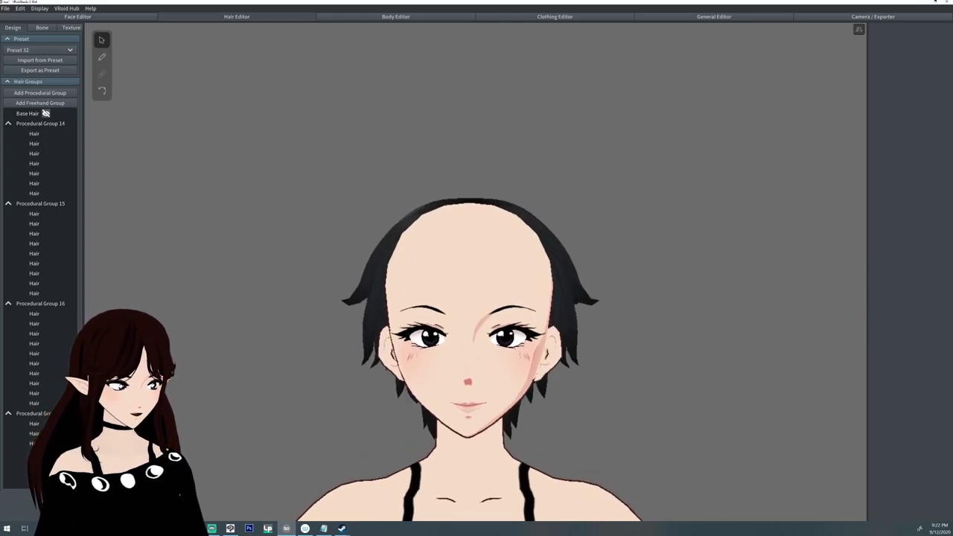
# Collapse Procedural Groups 14–17 and add a new Freehand Group 19
pyautogui.click(9, 123)
pyautogui.click(8, 133)
pyautogui.click(8, 143)
pyautogui.click(9, 153)
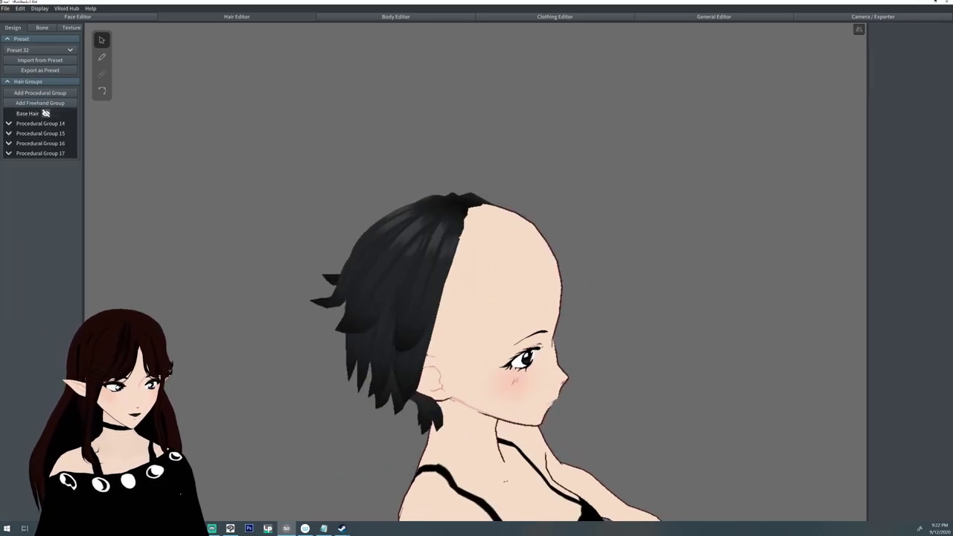
pyautogui.click(40, 102)
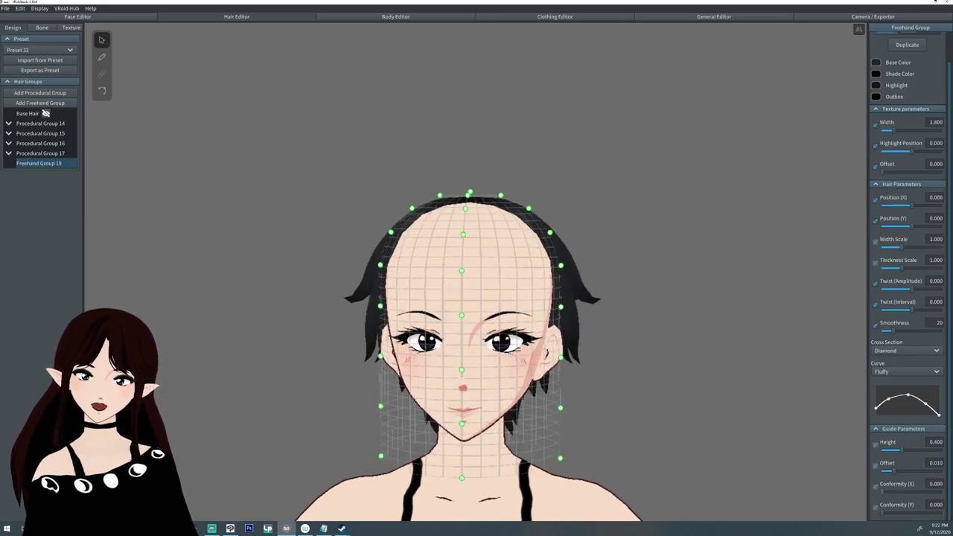
# Pull the guide's lower edge up and inward, then choose the Brush with black hair material
pyautogui.moveTo(559, 458); pyautogui.dragTo(549, 389)
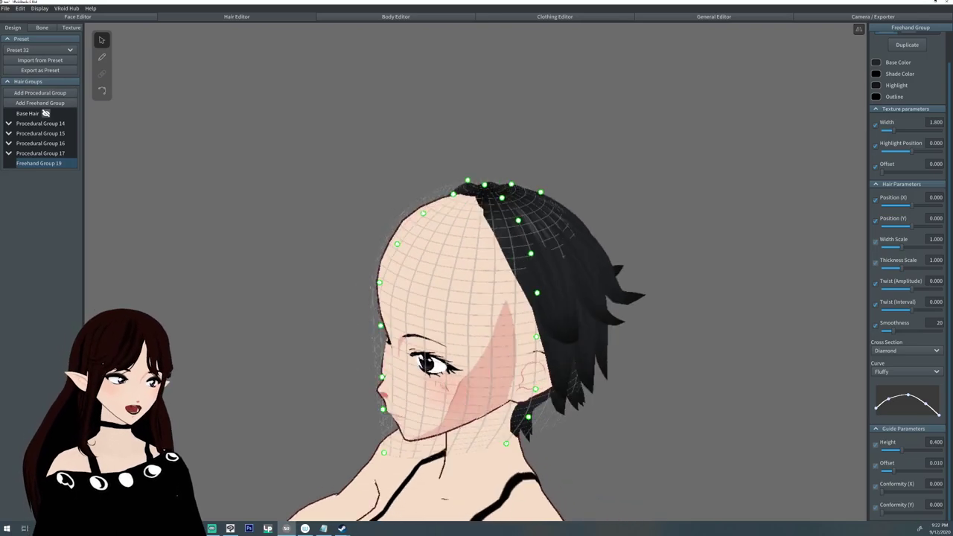
pyautogui.scroll(1, 910, 275)
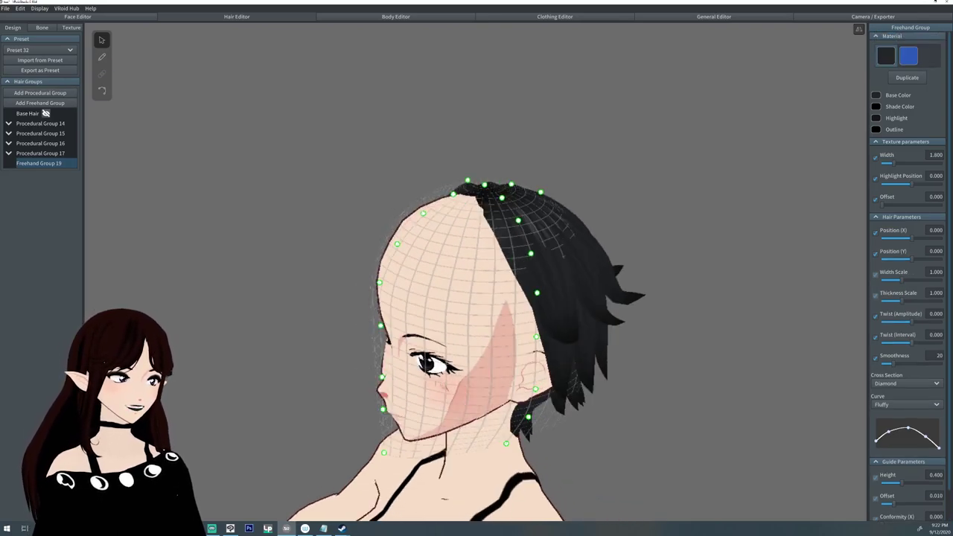
pyautogui.click(102, 57)
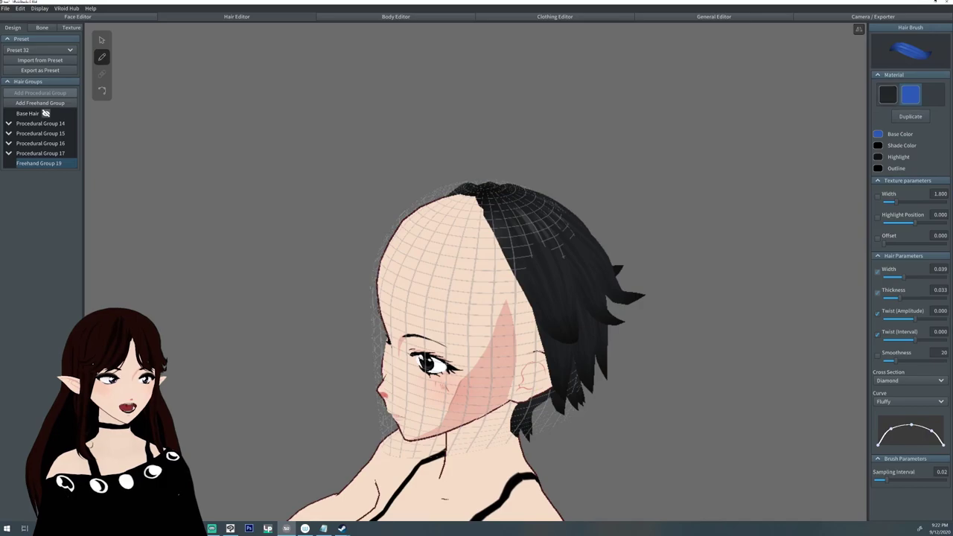
pyautogui.click(888, 95)
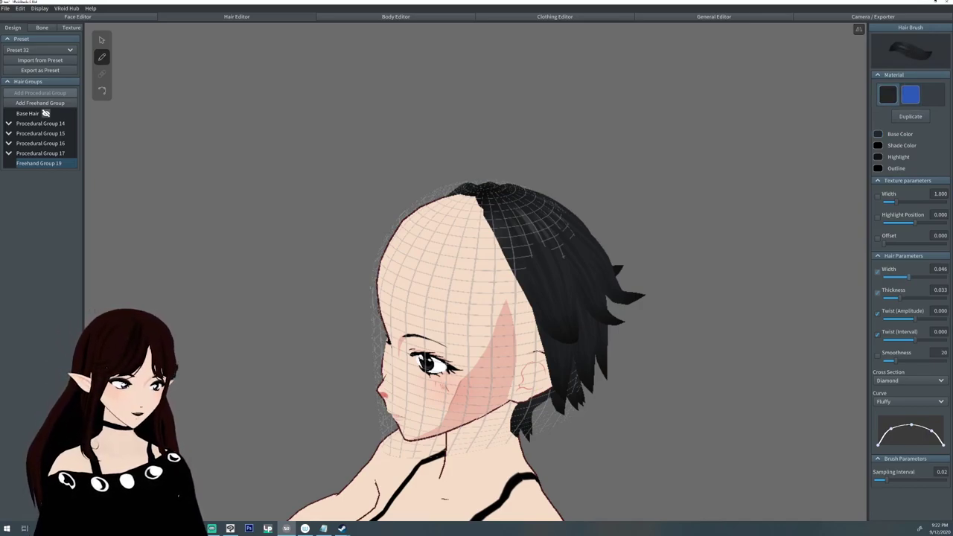
# Paint four black strands down the sides of the head and set Thickness Scale to 1.185
pyautogui.moveTo(458, 185)
pyautogui.mouseDown()
pyautogui.moveTo(503, 230)
pyautogui.moveTo(544, 395)
pyautogui.mouseUp()
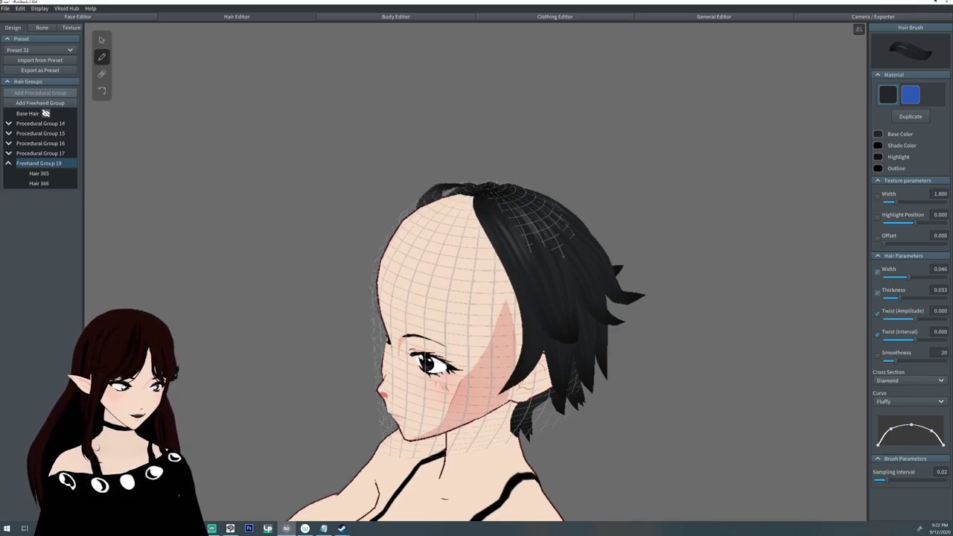
pyautogui.moveTo(447, 186)
pyautogui.mouseDown()
pyautogui.moveTo(484, 219)
pyautogui.moveTo(512, 305)
pyautogui.moveTo(521, 372)
pyautogui.moveTo(506, 384)
pyautogui.mouseUp()
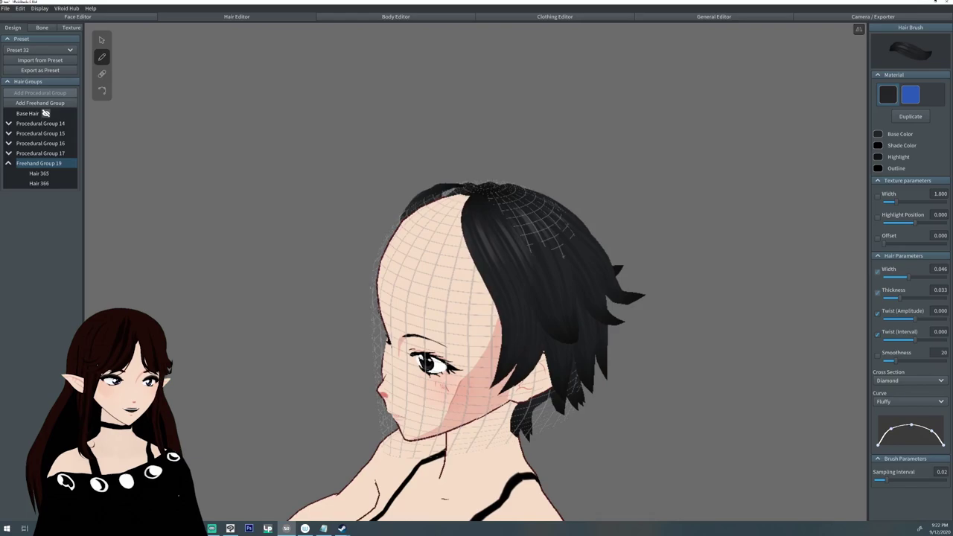
pyautogui.moveTo(467, 201); pyautogui.dragTo(493, 398)
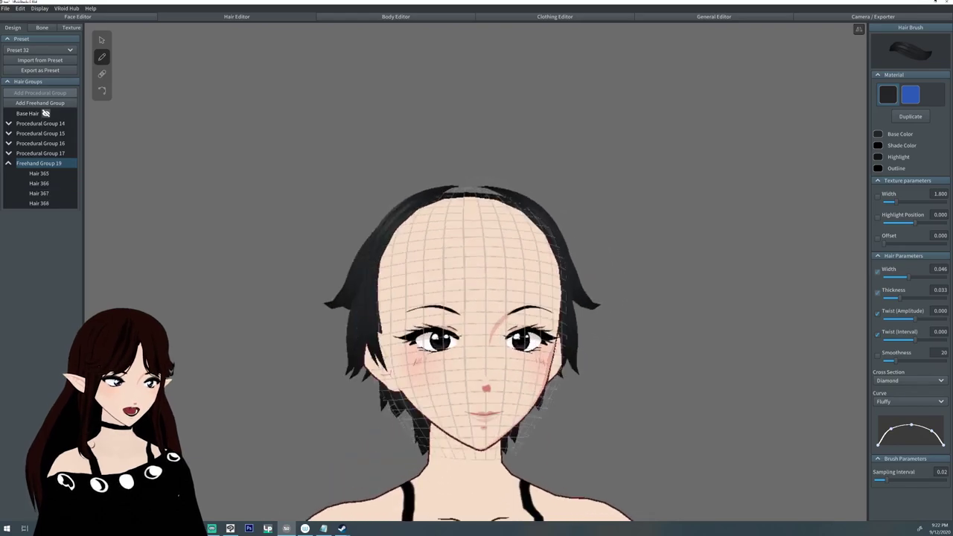
pyautogui.press('v')
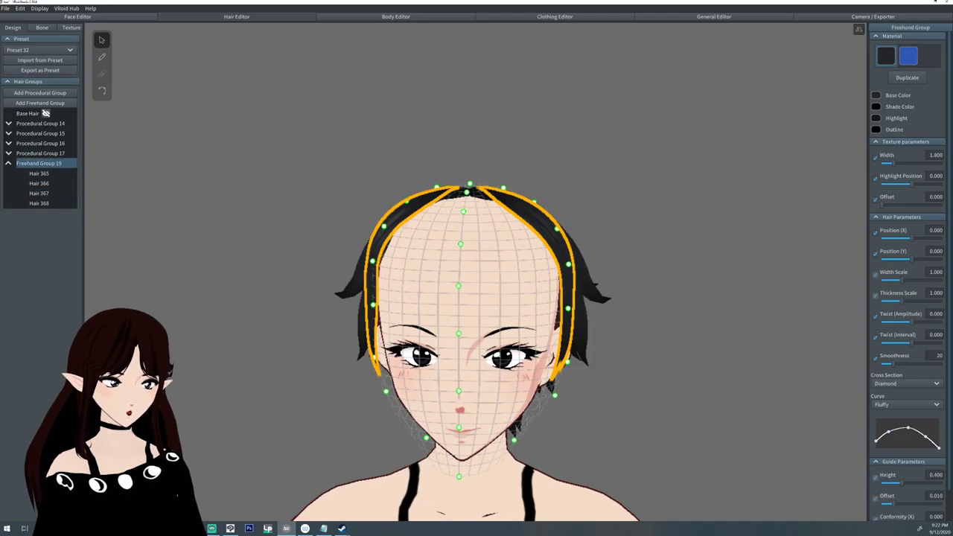
pyautogui.moveTo(895, 300); pyautogui.dragTo(904, 300)
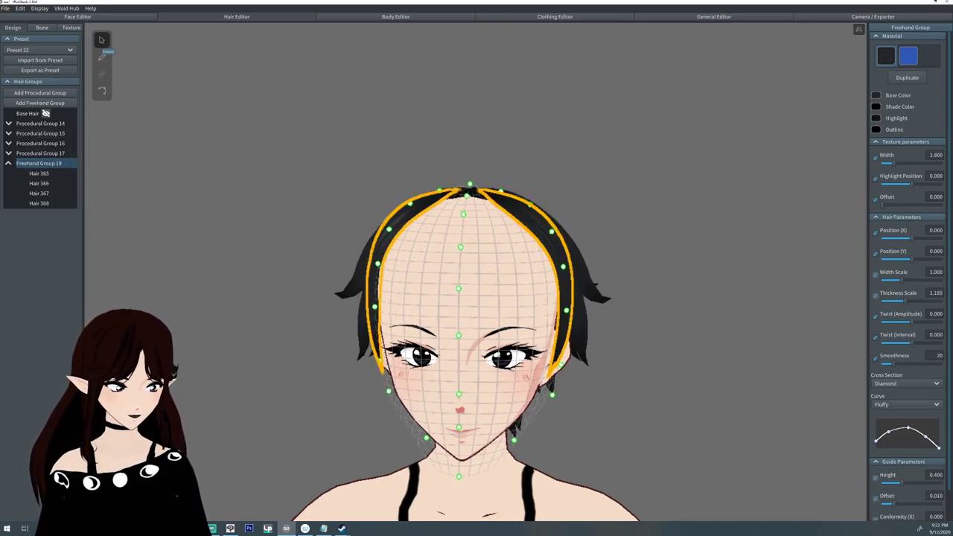
# At brush width 0.062, draw hairline strands and a long strand over the left eye
pyautogui.click(102, 57)
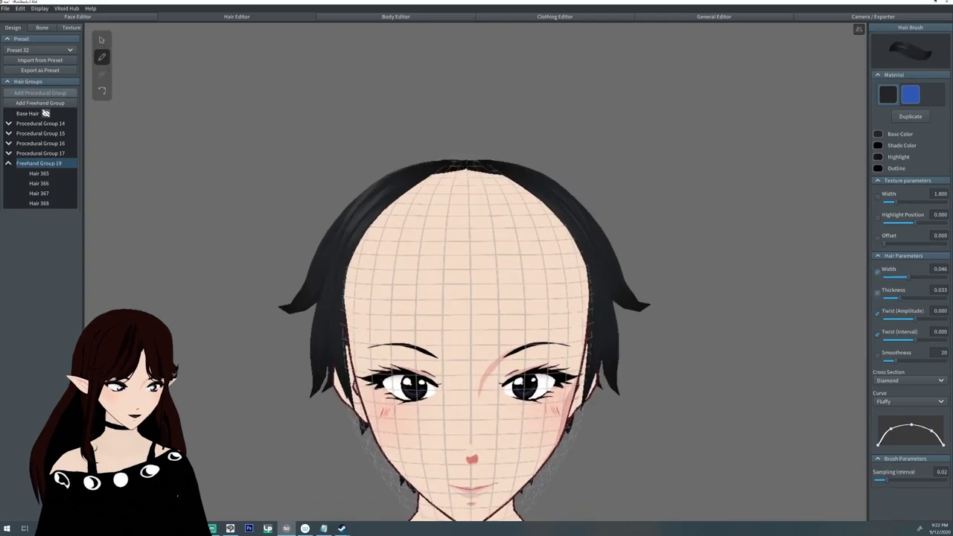
pyautogui.moveTo(893, 276); pyautogui.dragTo(920, 276)
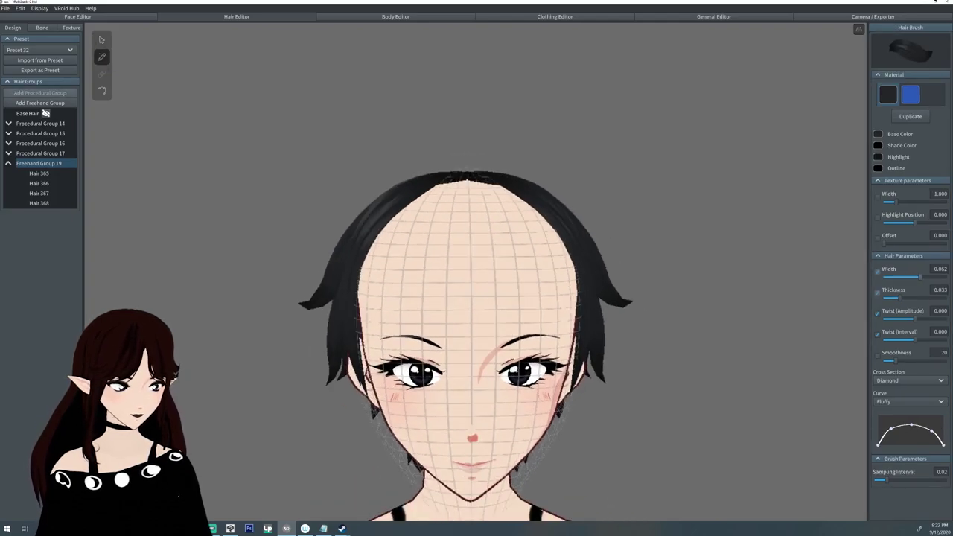
pyautogui.moveTo(466, 173)
pyautogui.mouseDown()
pyautogui.moveTo(417, 202)
pyautogui.moveTo(368, 276)
pyautogui.moveTo(358, 350)
pyautogui.mouseUp()
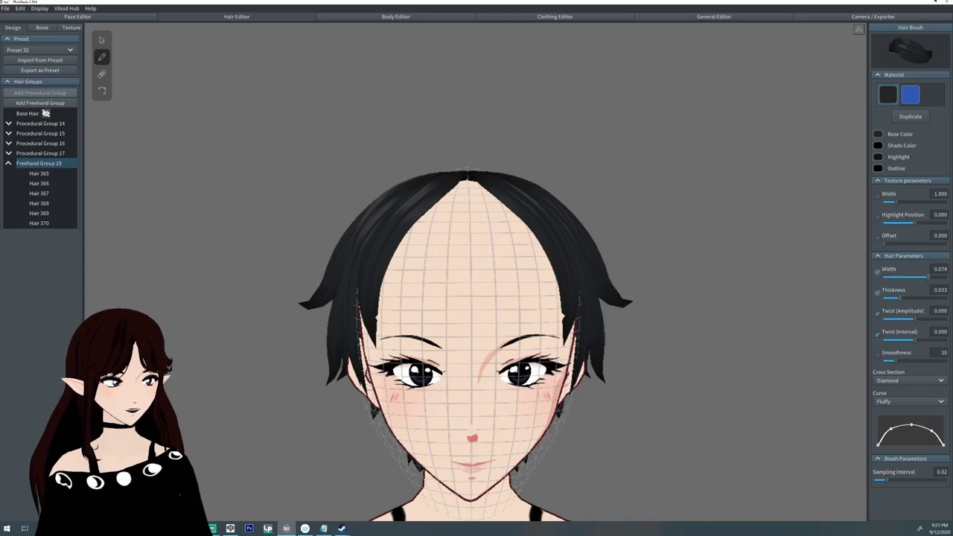
pyautogui.moveTo(468, 173)
pyautogui.mouseDown()
pyautogui.moveTo(445, 230)
pyautogui.moveTo(456, 342)
pyautogui.moveTo(487, 387)
pyautogui.mouseUp()
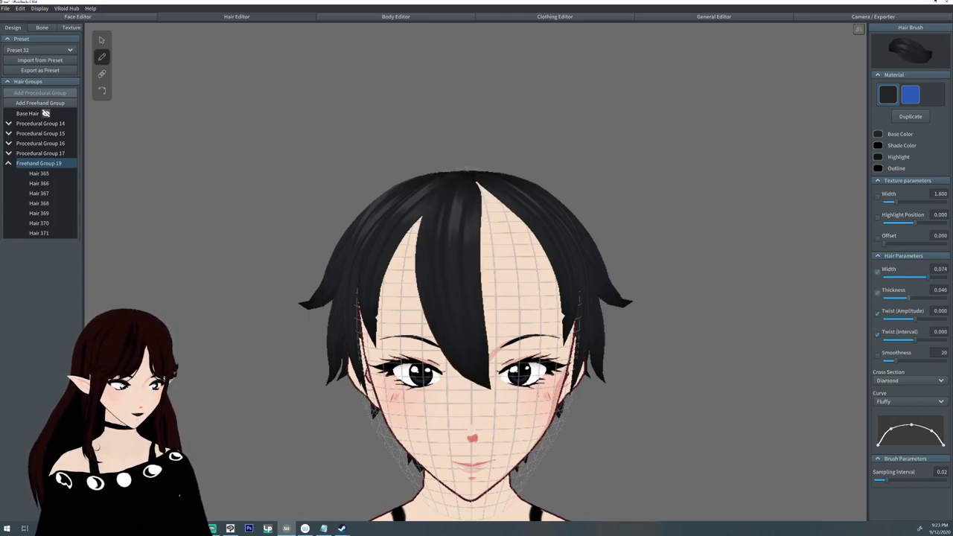
# Narrow the brush to 0.061 then about 0.035 and fill in the remaining bang strands
pyautogui.moveTo(927, 276); pyautogui.dragTo(918, 276)
pyautogui.moveTo(472, 173)
pyautogui.mouseDown()
pyautogui.moveTo(494, 224)
pyautogui.moveTo(497, 381)
pyautogui.mouseUp()
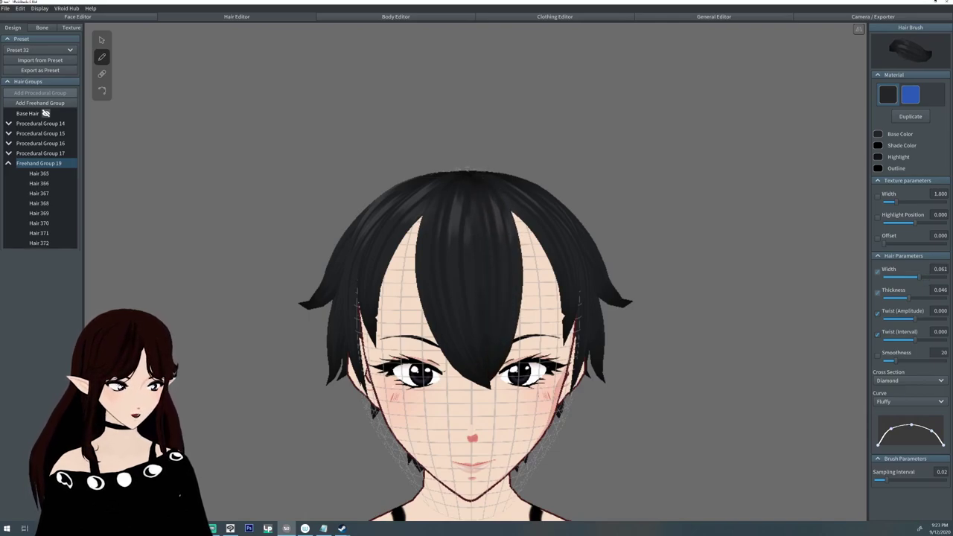
pyautogui.moveTo(917, 276)
pyautogui.mouseDown()
pyautogui.moveTo(900, 277)
pyautogui.moveTo(901, 298)
pyautogui.mouseUp()
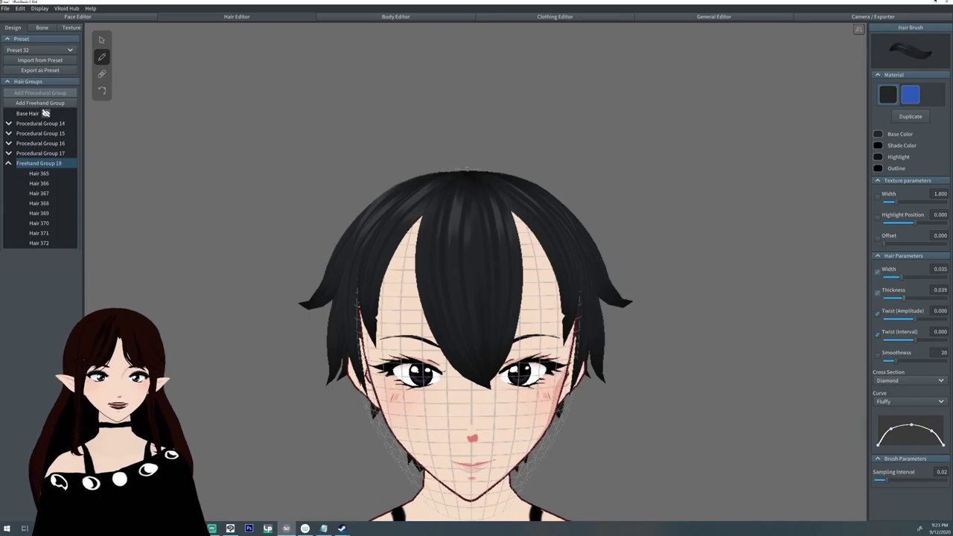
pyautogui.moveTo(479, 170)
pyautogui.mouseDown()
pyautogui.moveTo(514, 216)
pyautogui.moveTo(555, 354)
pyautogui.mouseUp()
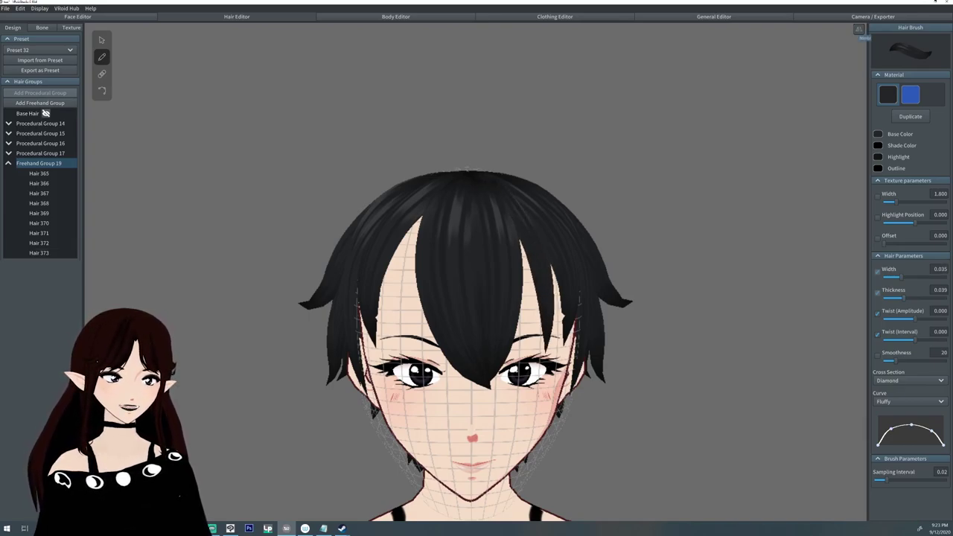
pyautogui.hotkey('ctrl', 'z')
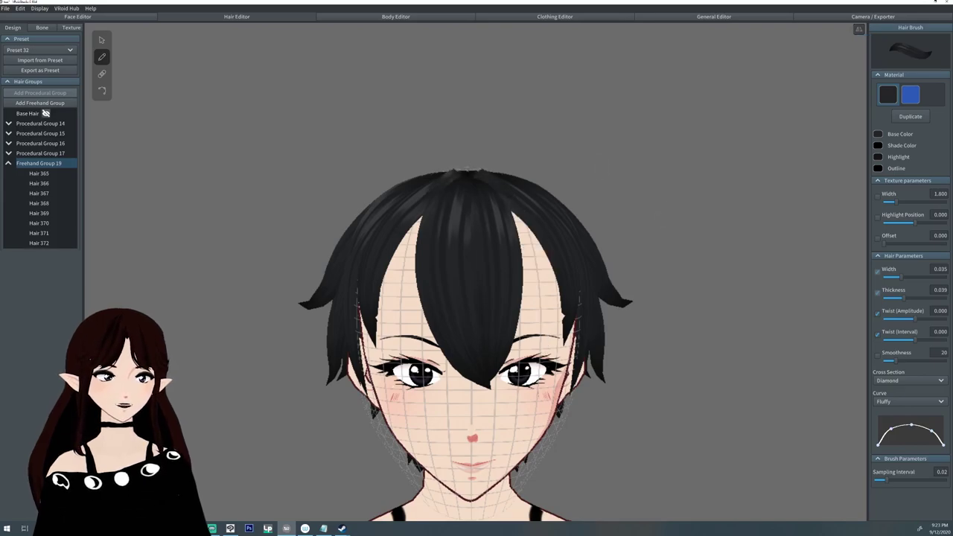
pyautogui.moveTo(524, 239); pyautogui.dragTo(557, 352)
pyautogui.moveTo(492, 182); pyautogui.dragTo(535, 357)
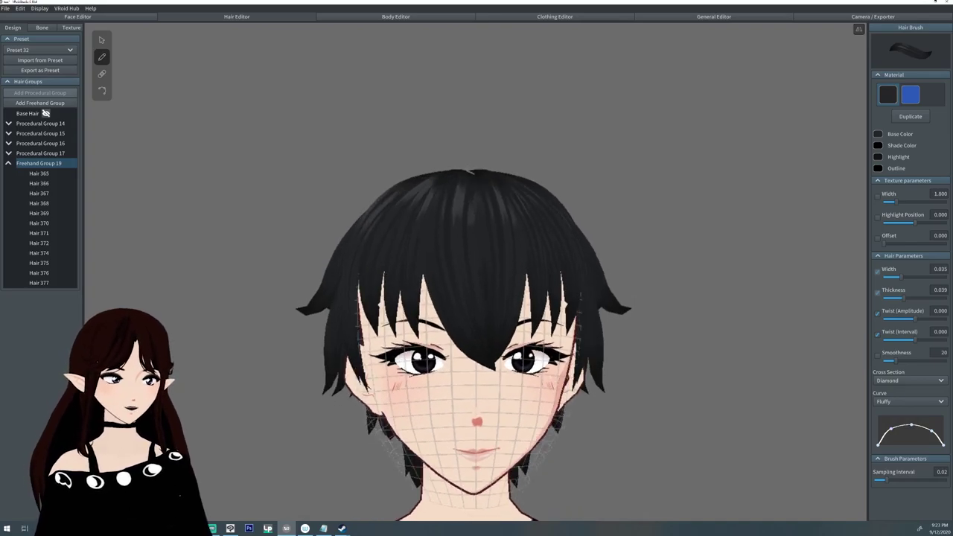
pyautogui.moveTo(469, 172); pyautogui.dragTo(467, 211, button='right')
# With the strand edit tool, inspect front and side strands and nudge Hair 366's root right
pyautogui.press('r')
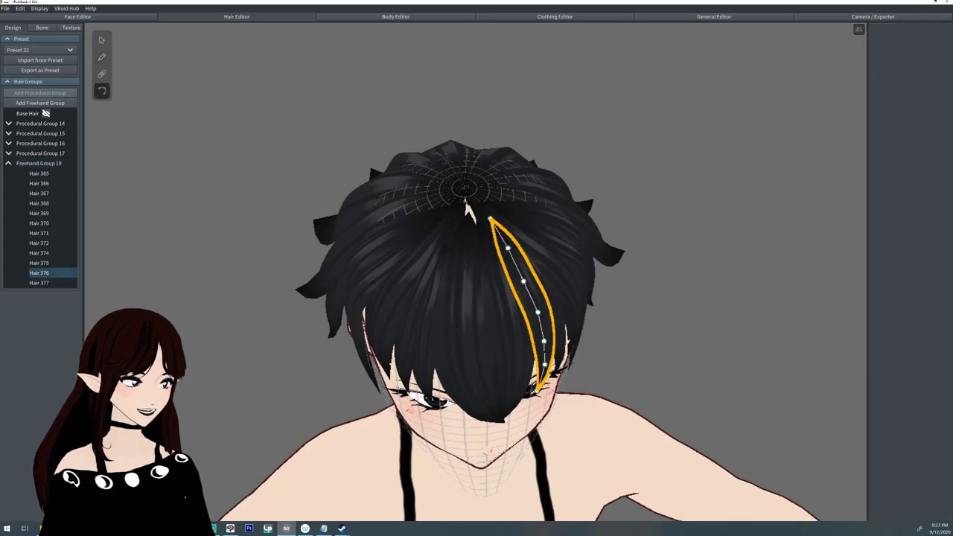
pyautogui.click(468, 205)
pyautogui.click(445, 253)
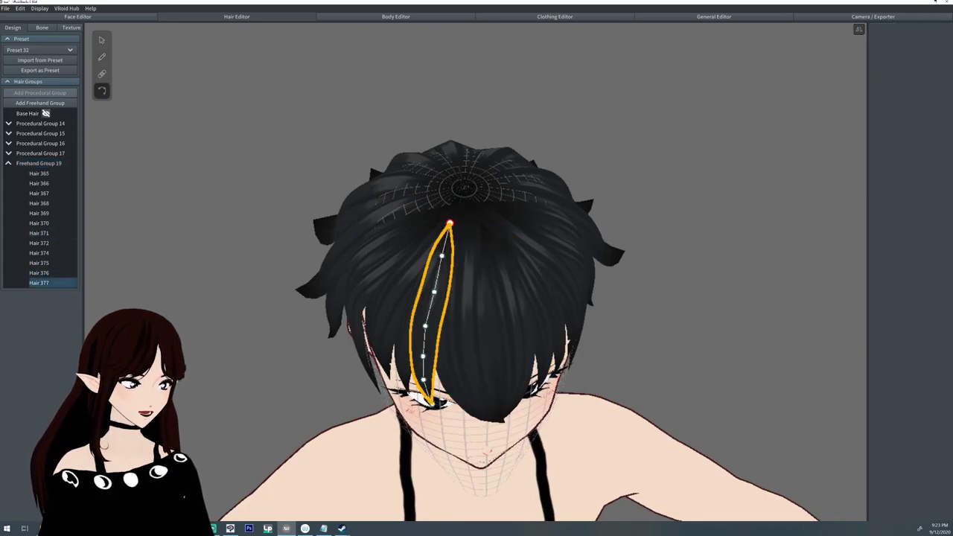
pyautogui.click(536, 257)
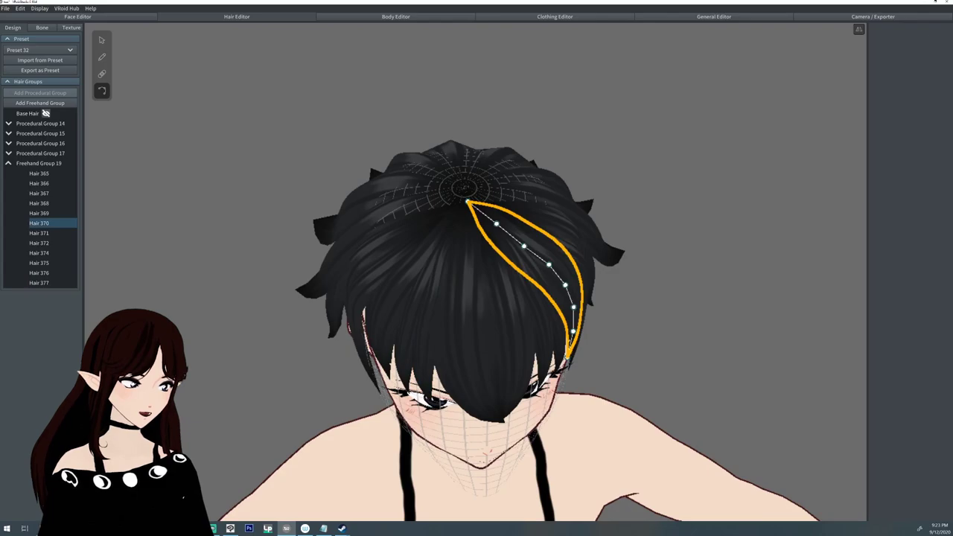
pyautogui.click(536, 236)
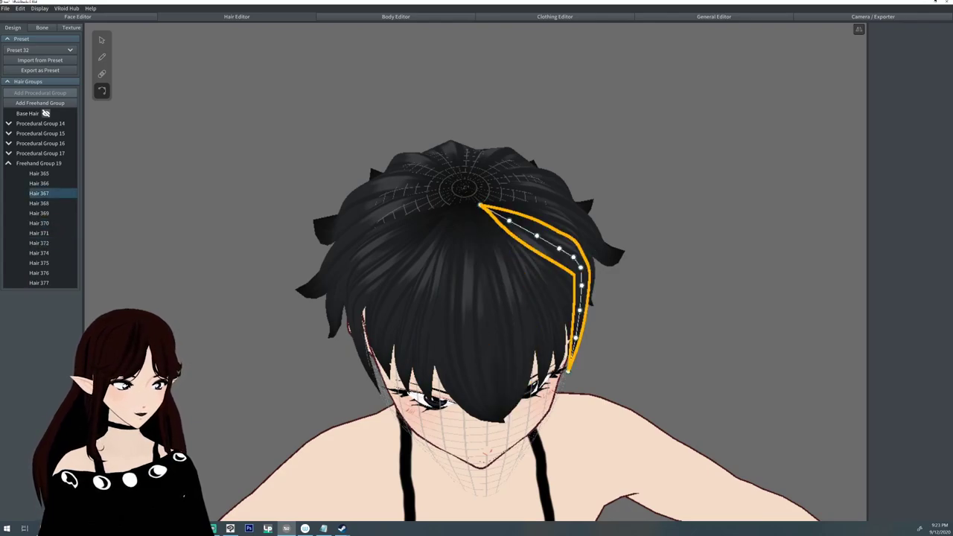
pyautogui.click(413, 268)
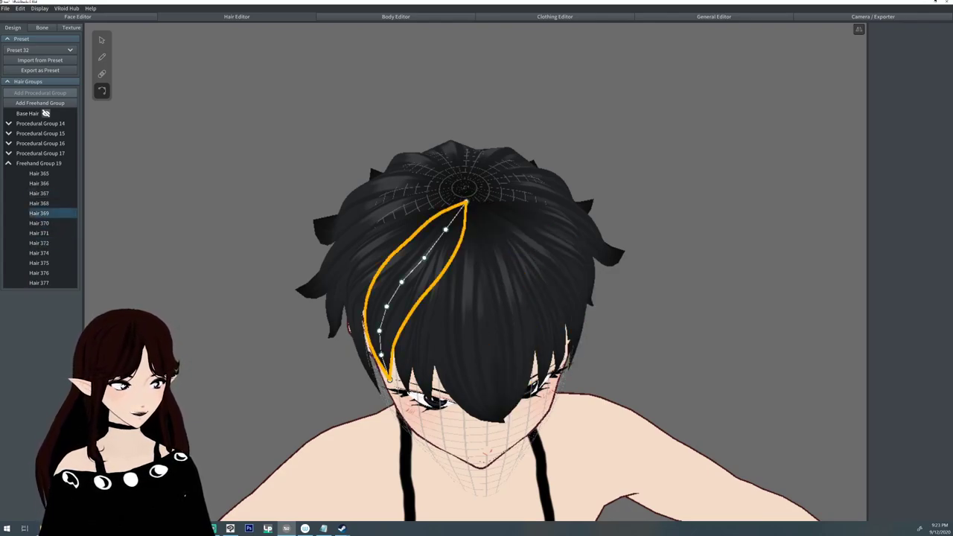
pyautogui.click(439, 290)
pyautogui.click(460, 312)
pyautogui.click(356, 283)
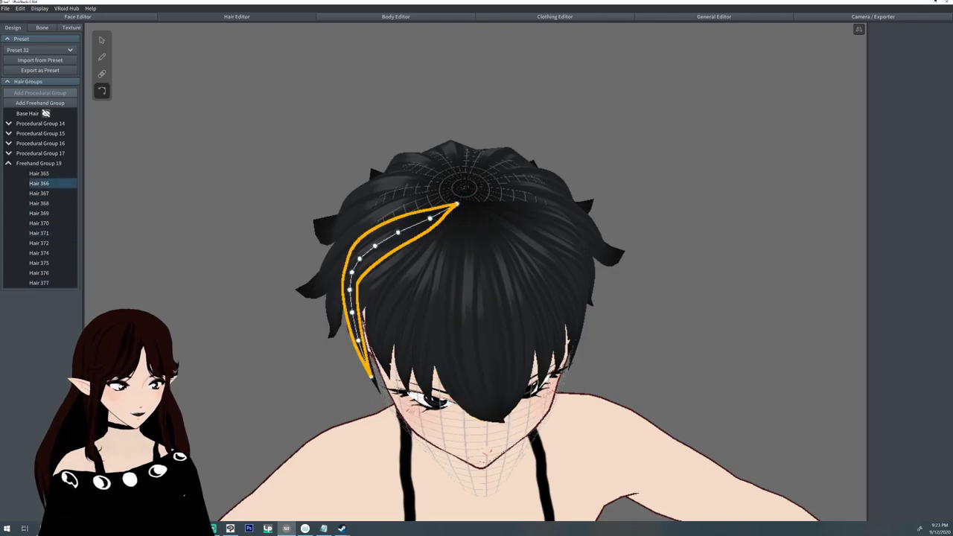
pyautogui.moveTo(456, 204); pyautogui.dragTo(463, 204)
# Reshape a side strand's root, middle and tip so it curves along the cheek
pyautogui.click(102, 39)
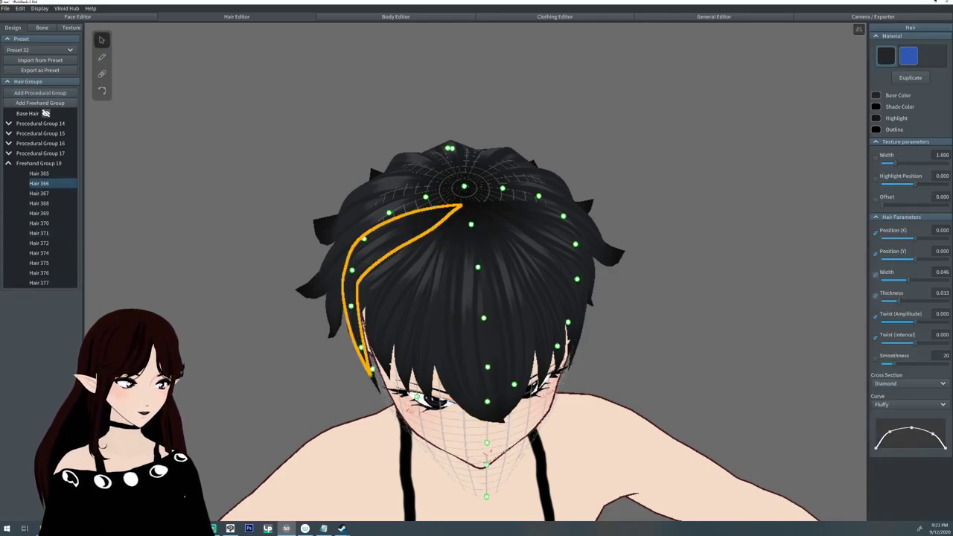
pyautogui.moveTo(521, 335); pyautogui.dragTo(373, 335, button='right')
pyautogui.moveTo(456, 167); pyautogui.dragTo(456, 171)
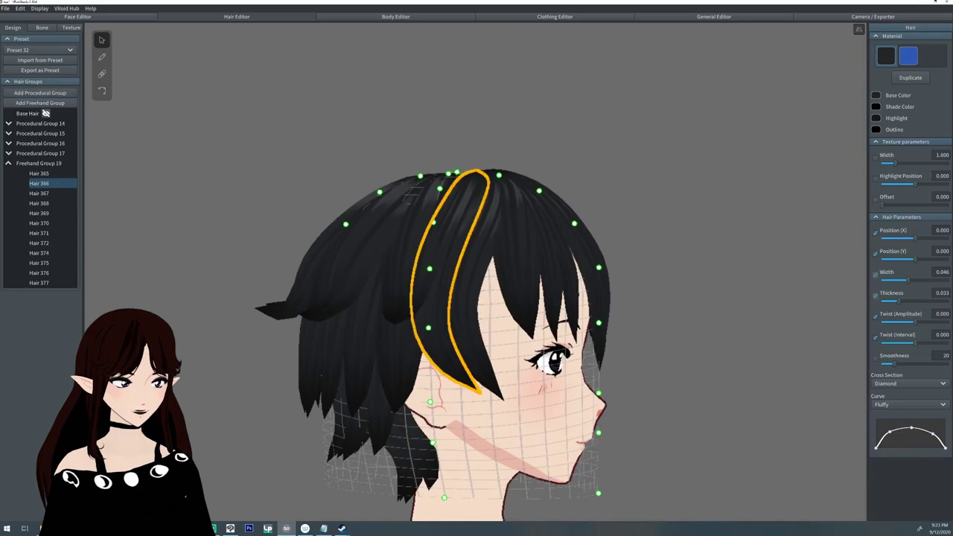
pyautogui.moveTo(598, 266); pyautogui.dragTo(602, 267)
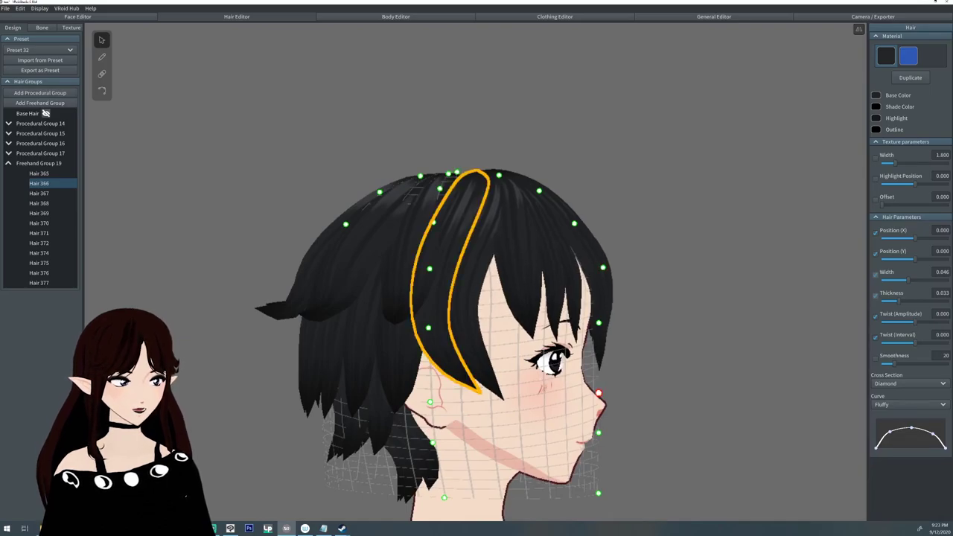
pyautogui.moveTo(599, 393); pyautogui.dragTo(585, 383)
pyautogui.moveTo(599, 322); pyautogui.dragTo(605, 323)
pyautogui.moveTo(603, 267); pyautogui.dragTo(603, 267)
pyautogui.moveTo(574, 224); pyautogui.dragTo(575, 223)
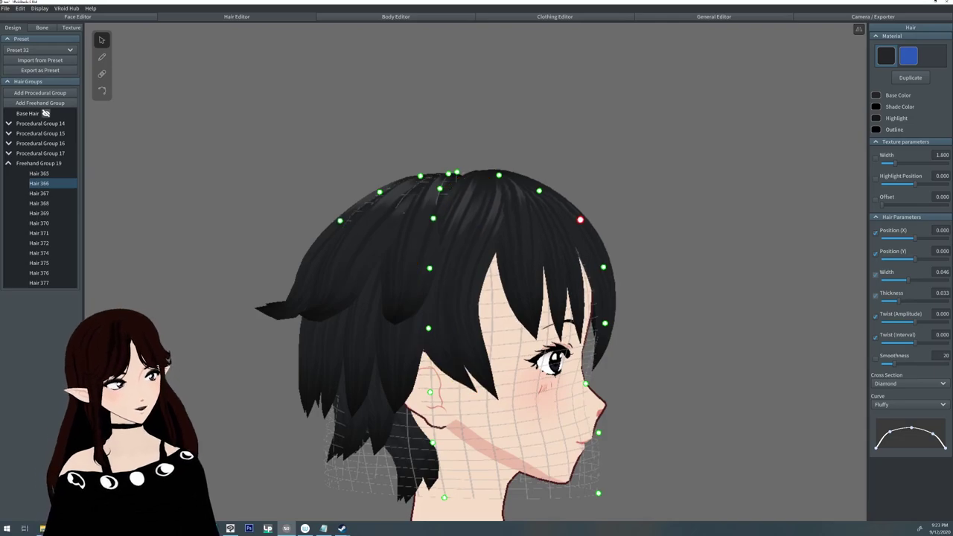
# Deselect the strand and add a new Freehand Group 20
pyautogui.moveTo(707, 335); pyautogui.dragTo(559, 320)
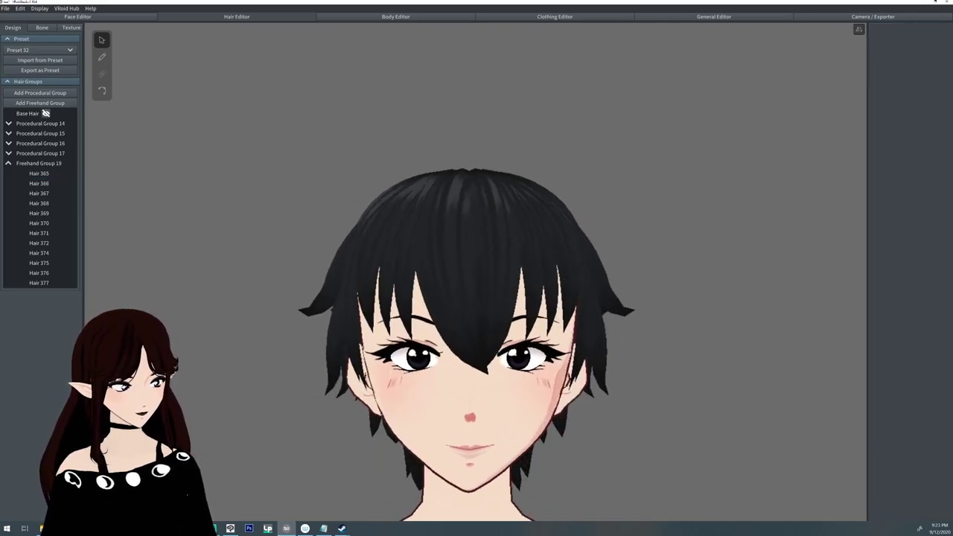
pyautogui.scroll(-3, 469, 342)
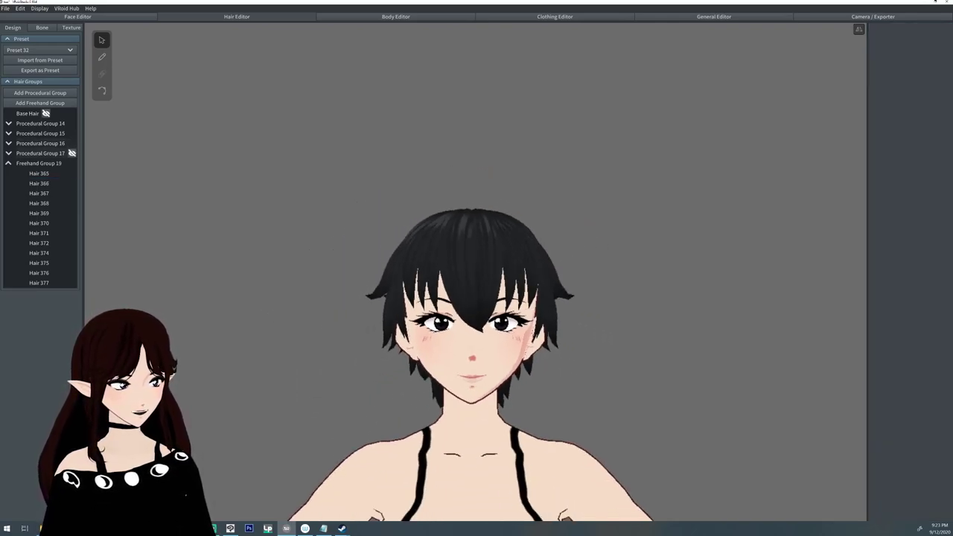
pyautogui.click(39, 102)
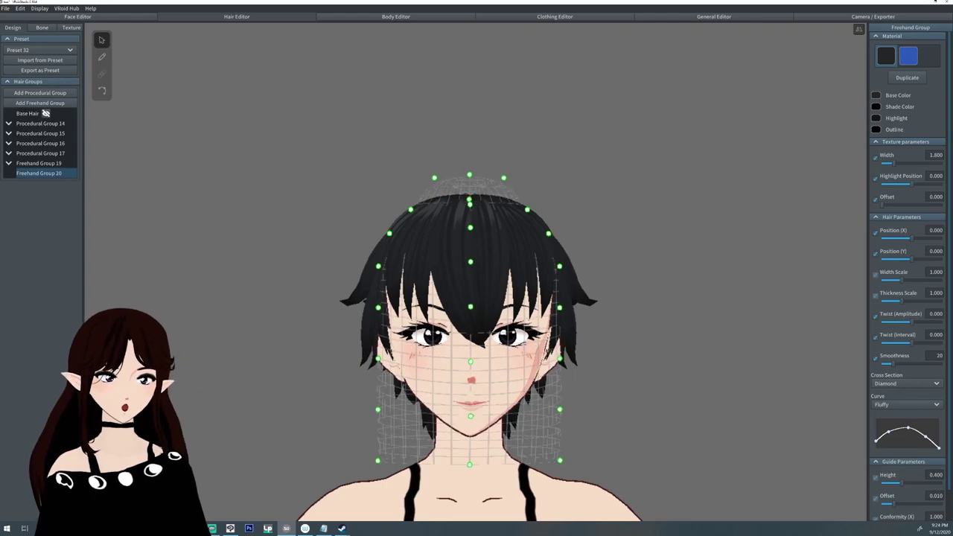
# Brush a short ahoge strand rising from the crown, then select Freehand Group 19
pyautogui.moveTo(436, 178); pyautogui.dragTo(447, 268, button='right')
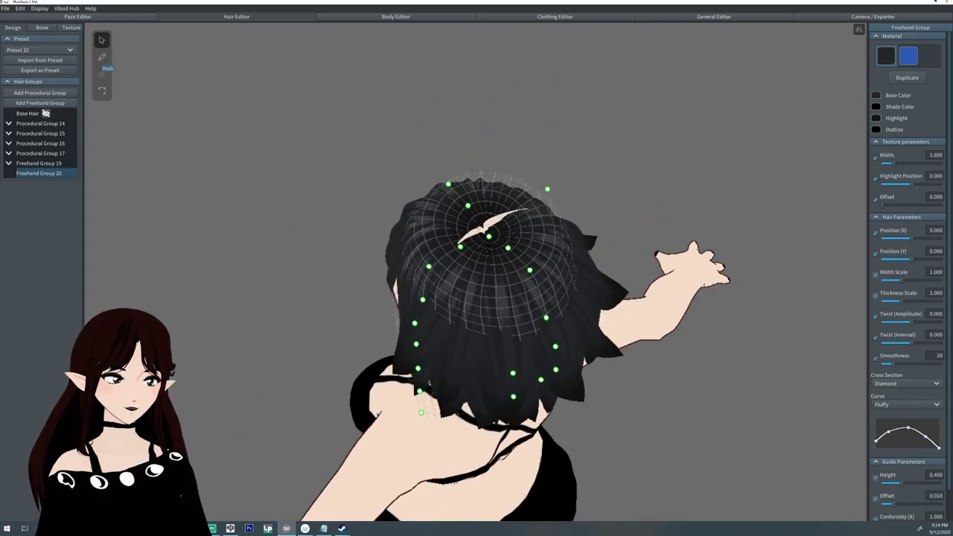
pyautogui.click(102, 57)
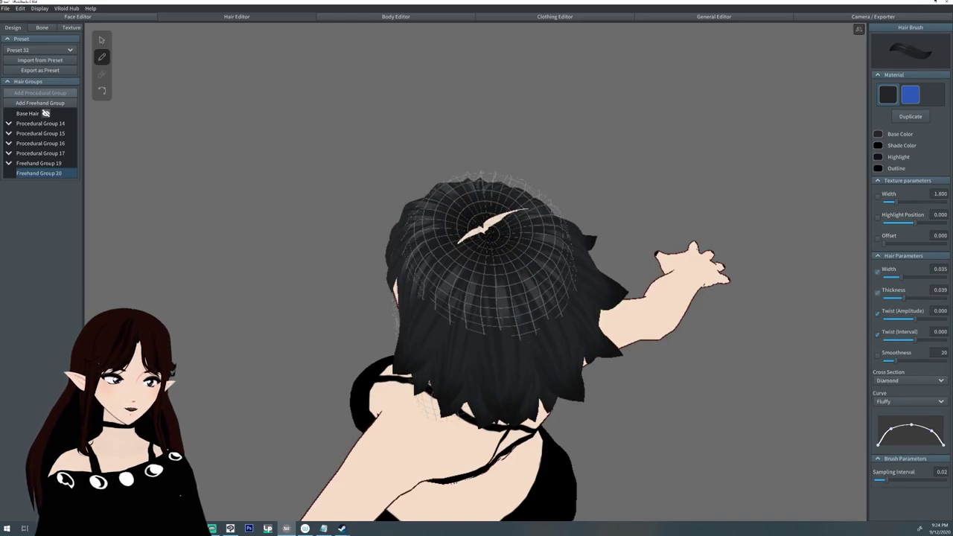
pyautogui.moveTo(488, 186); pyautogui.dragTo(461, 238)
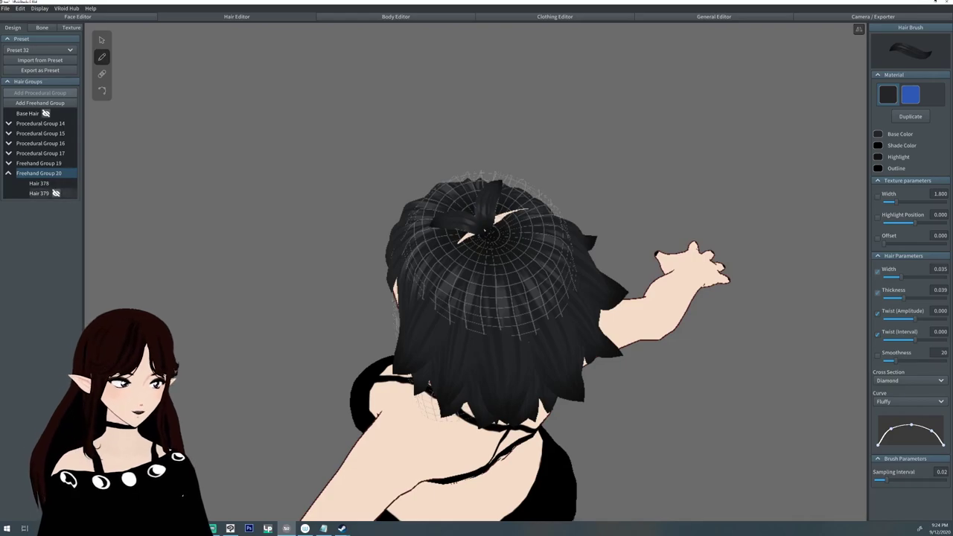
pyautogui.moveTo(447, 223); pyautogui.dragTo(539, 306, button='right')
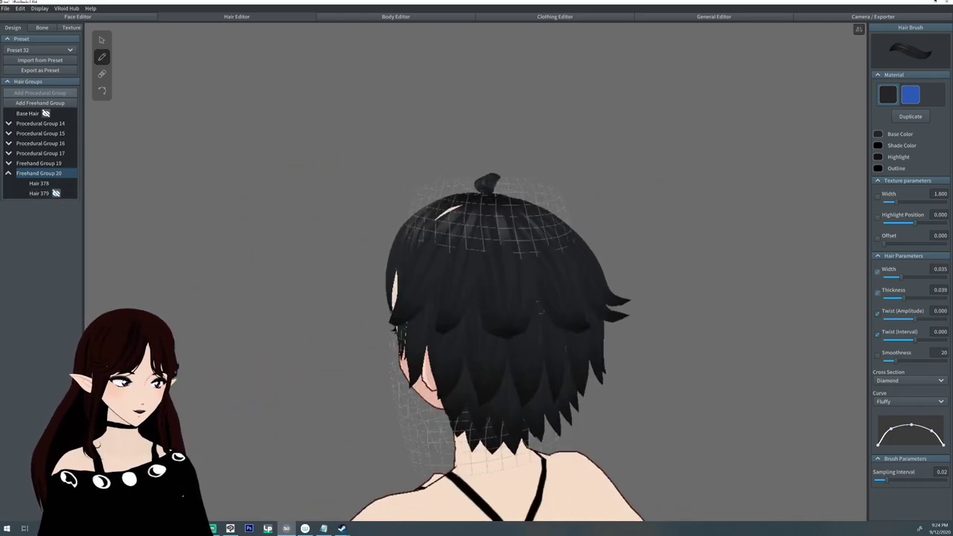
pyautogui.click(45, 163)
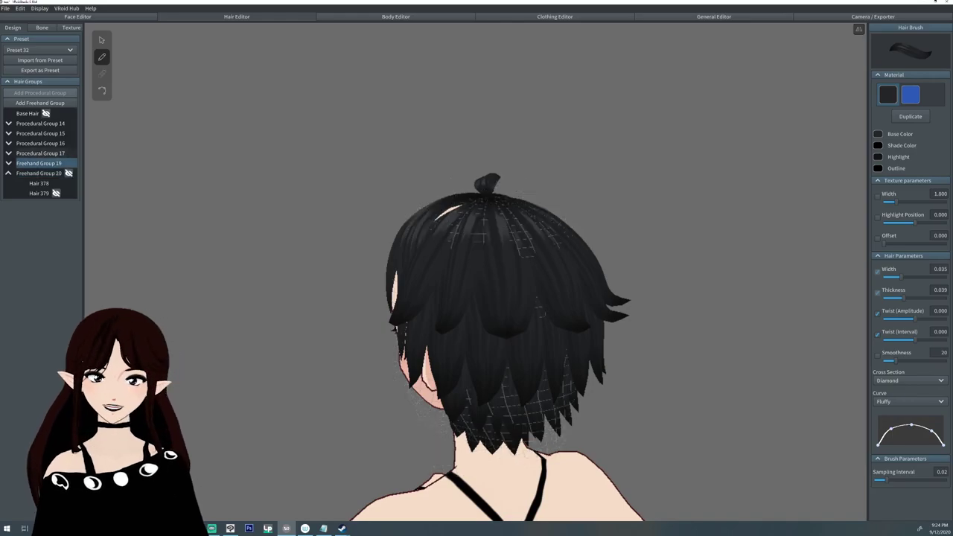
pyautogui.moveTo(521, 298)
pyautogui.mouseDown(button='right')
pyautogui.moveTo(437, 300)
pyautogui.moveTo(514, 299)
pyautogui.mouseUp(button='right')
# Set Freehand Group 19's Thickness Scale to 1.480 and Guide Offset to 0.008
pyautogui.click(102, 39)
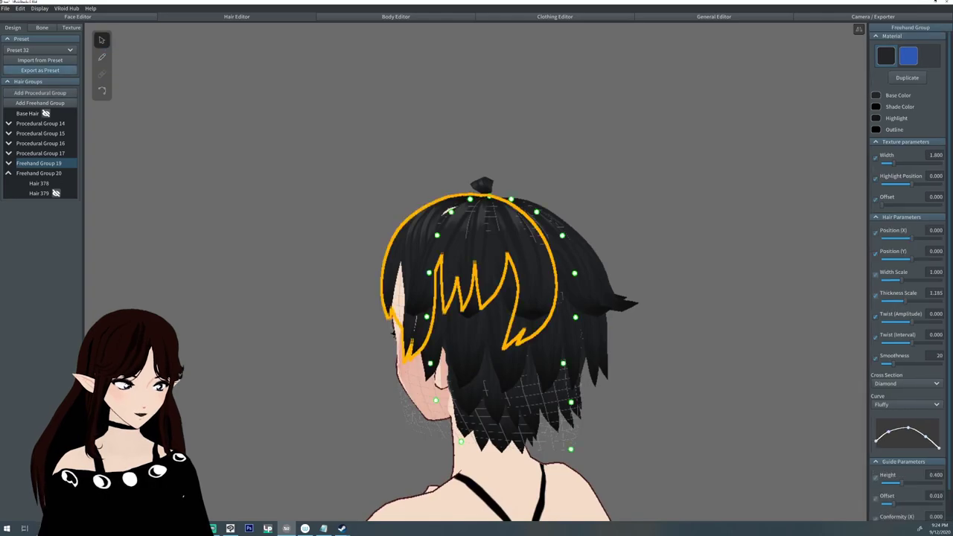
pyautogui.moveTo(67, 163)
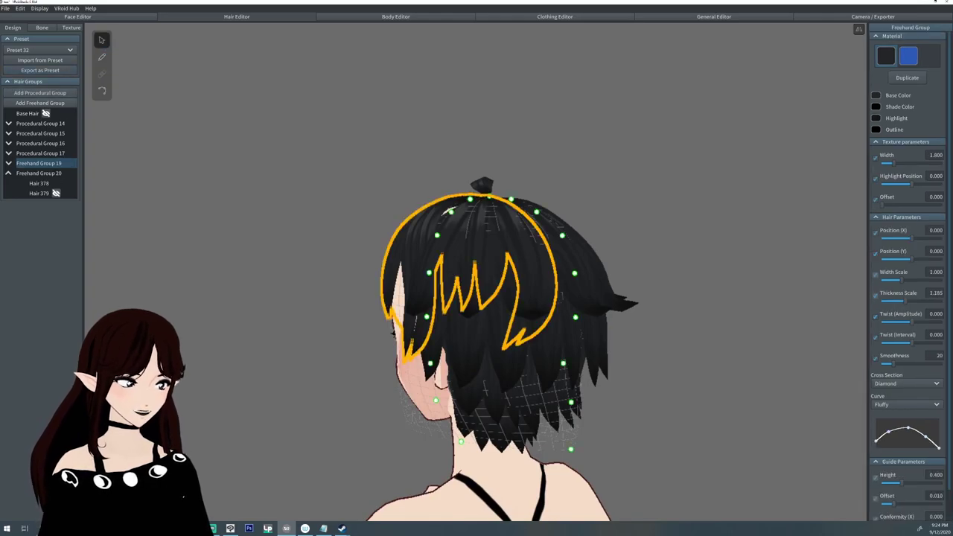
pyautogui.moveTo(893, 300); pyautogui.dragTo(911, 300)
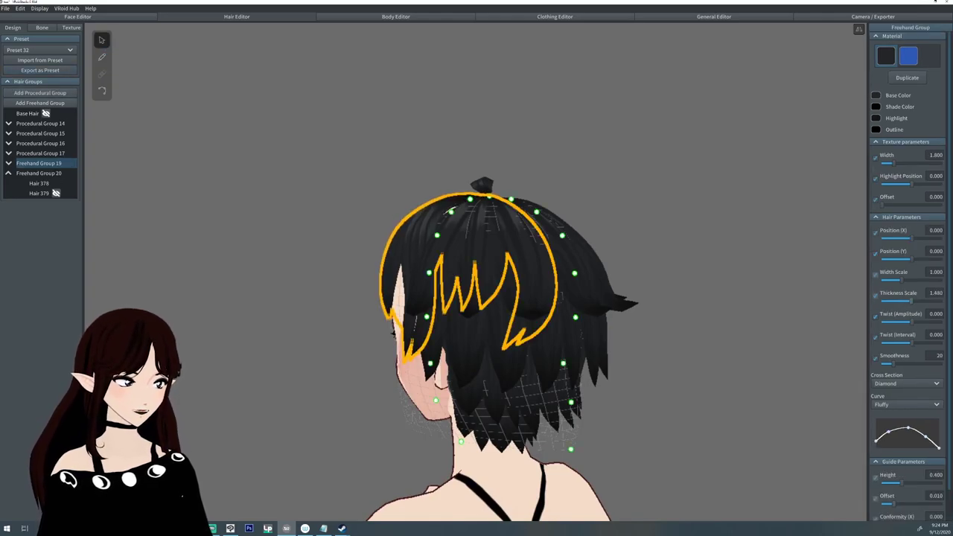
pyautogui.moveTo(892, 504); pyautogui.dragTo(890, 503)
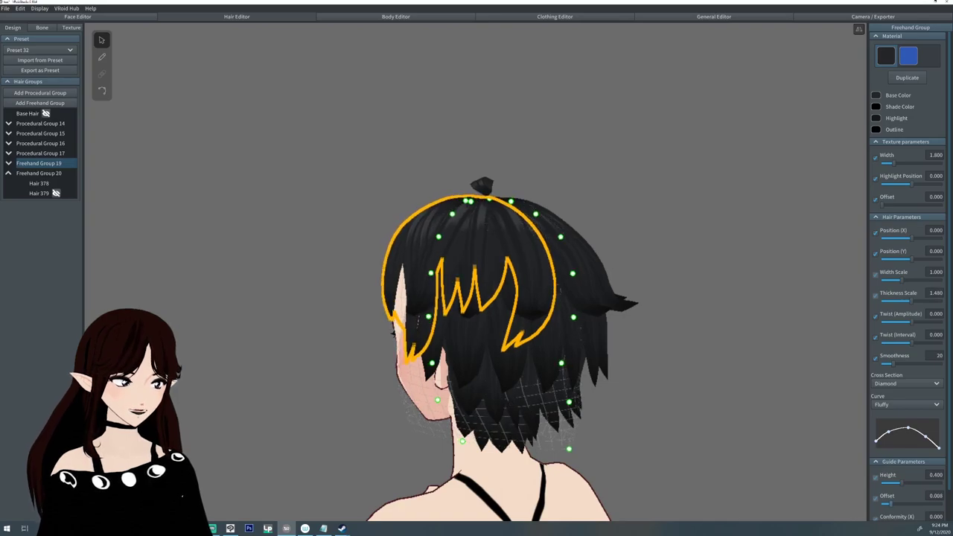
pyautogui.moveTo(707, 298); pyautogui.dragTo(611, 298)
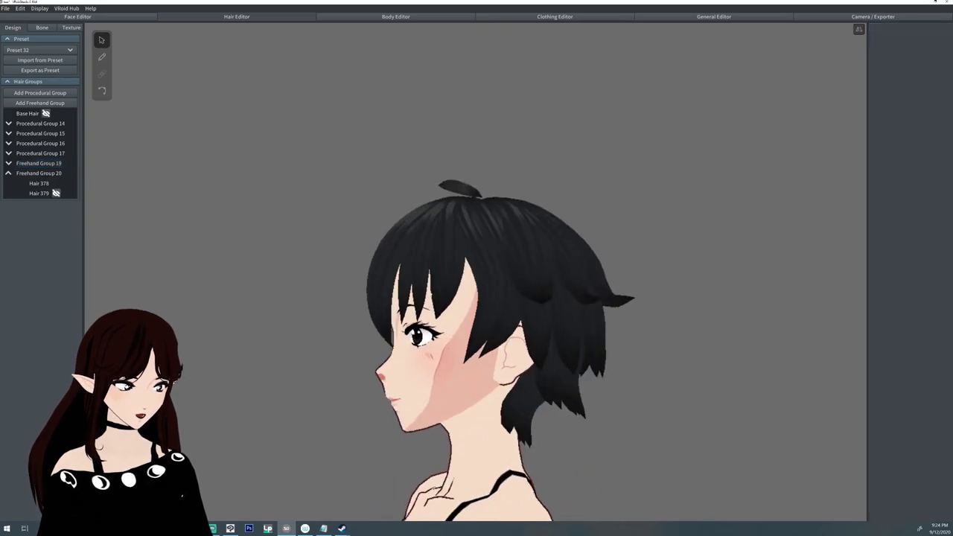
# Select ahoge strand Hair 378 and adjust its curve
pyautogui.click(38, 183)
pyautogui.moveTo(487, 198); pyautogui.dragTo(484, 198)
pyautogui.moveTo(669, 298); pyautogui.dragTo(610, 297)
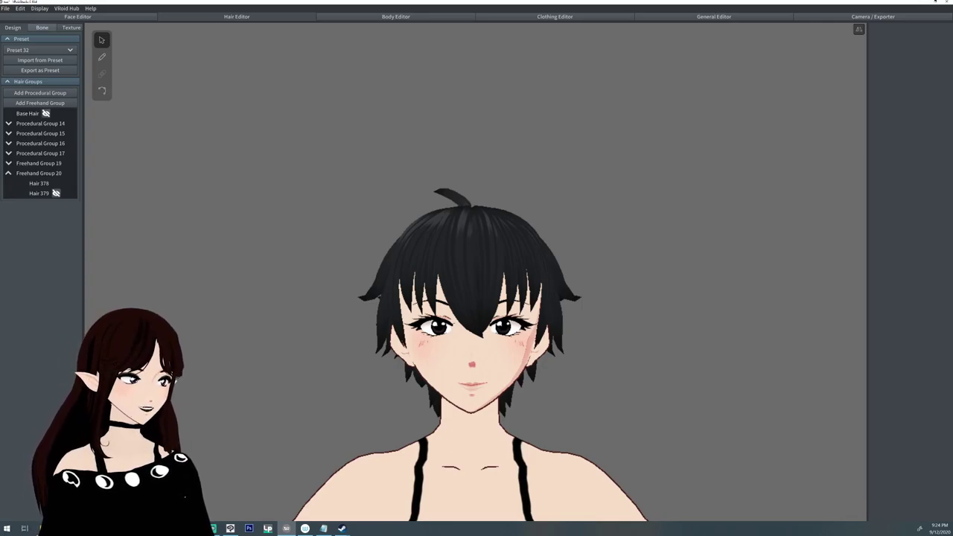
# In the Bone tab, rig ahoge Hair 378 as its own bone group with 1 bone
pyautogui.click(41, 27)
pyautogui.click(32, 148)
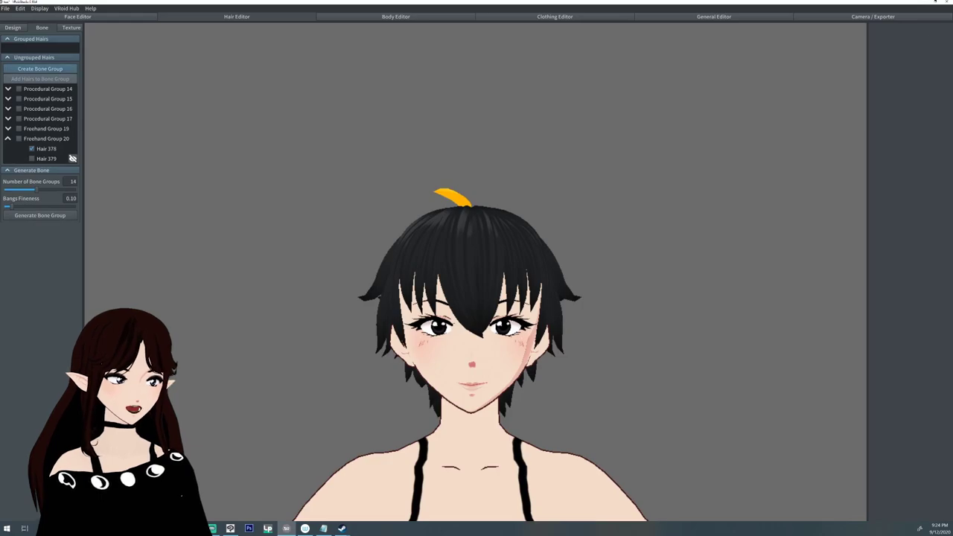
pyautogui.click(40, 68)
pyautogui.moveTo(885, 62); pyautogui.dragTo(872, 62)
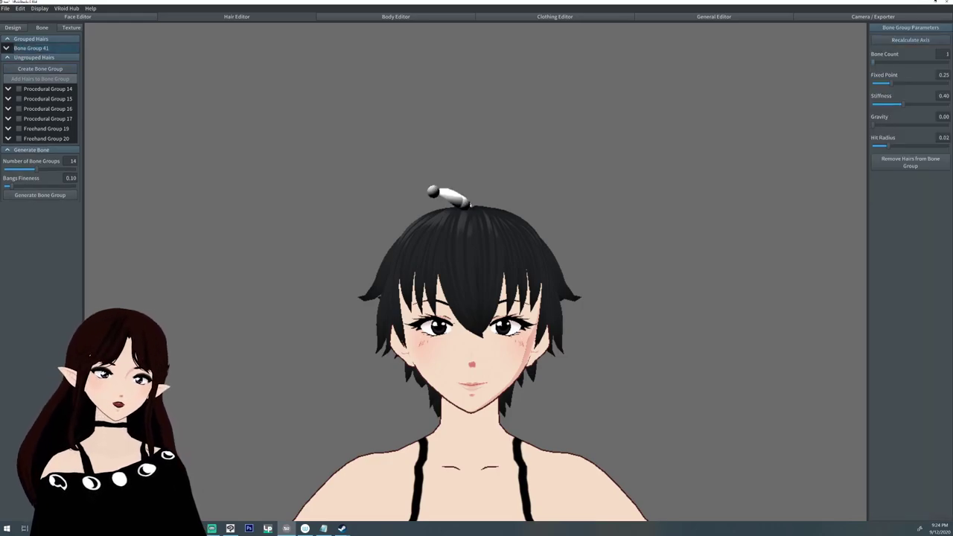
# Rig front bang strands Hair 371 and 372 as a bone group with 2 bones
pyautogui.click(9, 128)
pyautogui.click(31, 198)
pyautogui.click(32, 209)
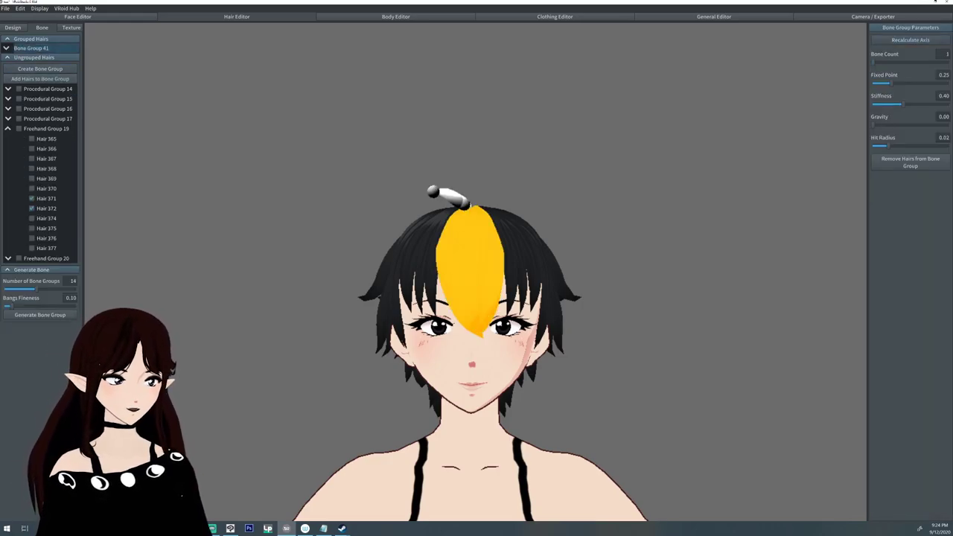
pyautogui.click(40, 69)
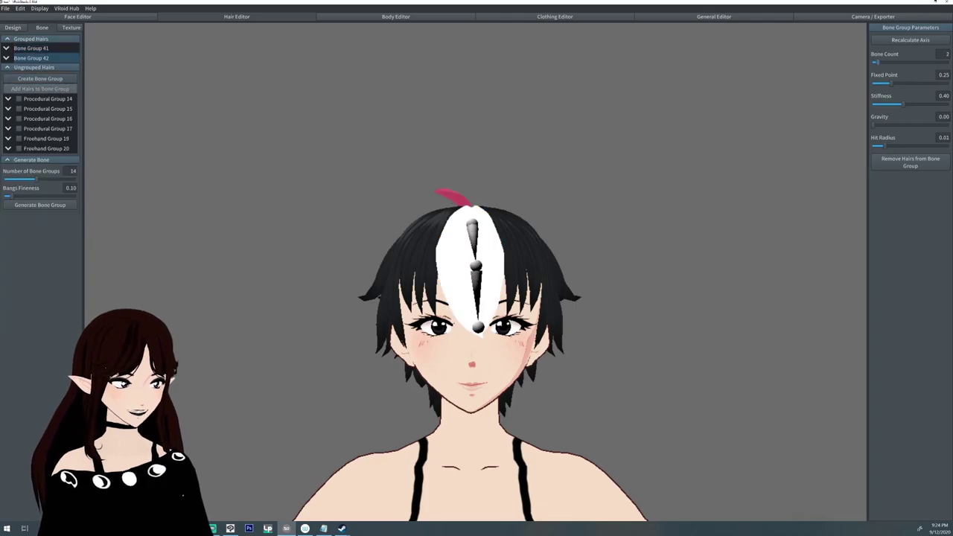
pyautogui.moveTo(872, 62); pyautogui.dragTo(914, 82)
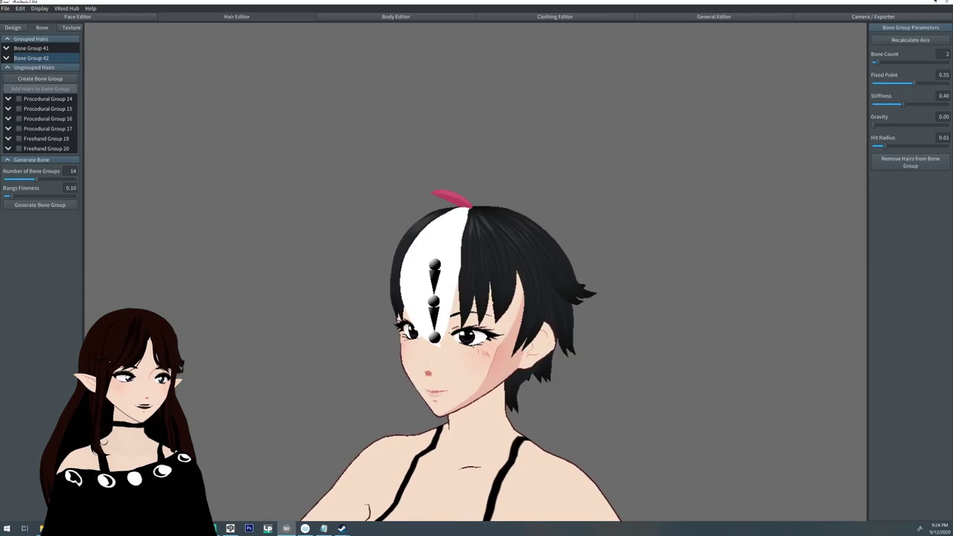
# Rig Hair 370 as a single-bone group, then the next chosen strands as Bone Group 44
pyautogui.click(8, 138)
pyautogui.click(31, 198)
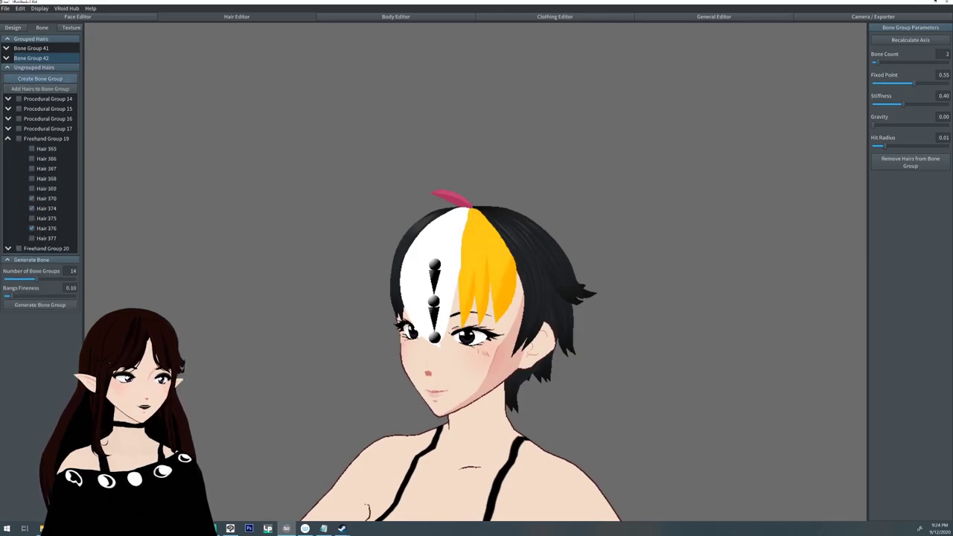
pyautogui.click(39, 78)
pyautogui.moveTo(888, 62); pyautogui.dragTo(923, 83)
pyautogui.click(8, 149)
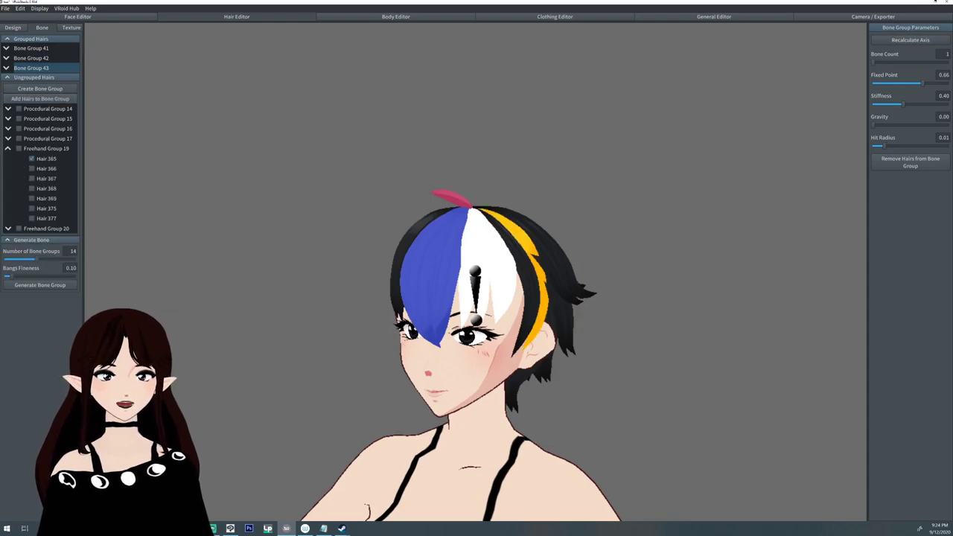
pyautogui.click(40, 89)
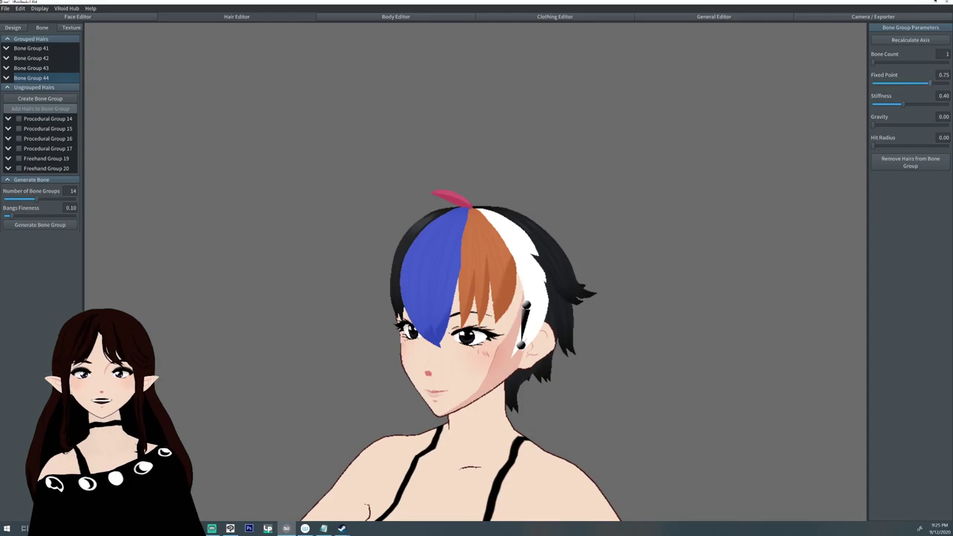
# Rig a bang strand as Bone Group 45 (Fixed Point 0.61) and Hairs 366 and 368 as Bone Group 46 (0.77)
pyautogui.moveTo(633, 298); pyautogui.dragTo(521, 298, button='right')
pyautogui.click(462, 268)
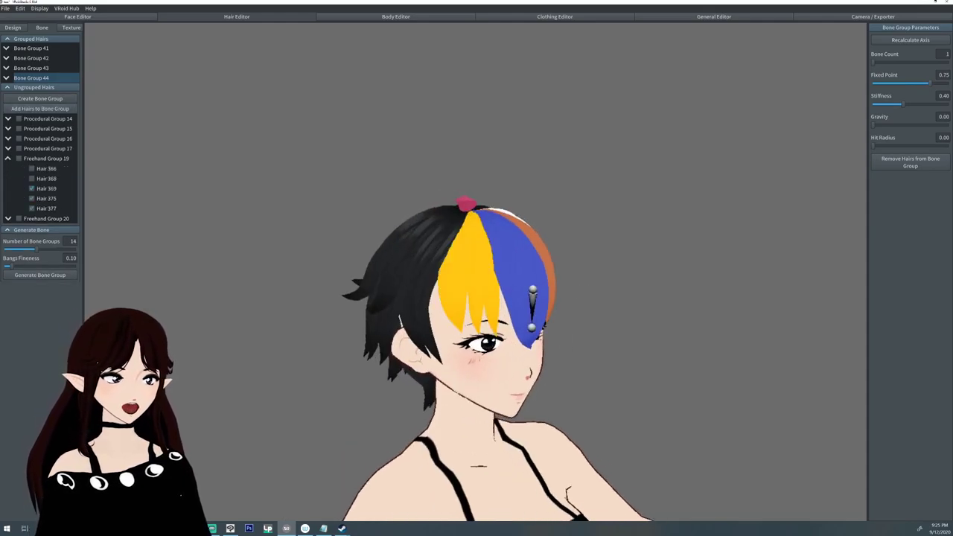
pyautogui.click(40, 98)
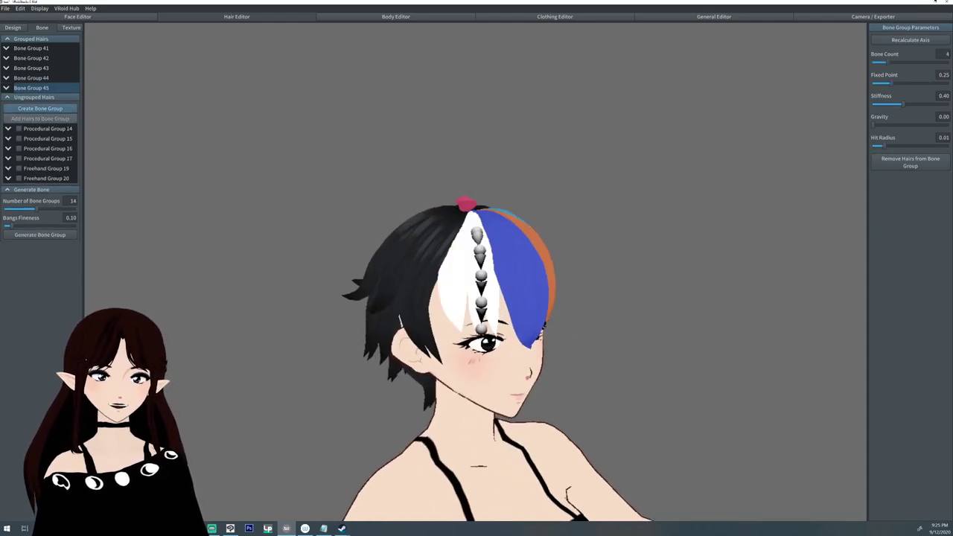
pyautogui.moveTo(890, 82); pyautogui.dragTo(917, 83)
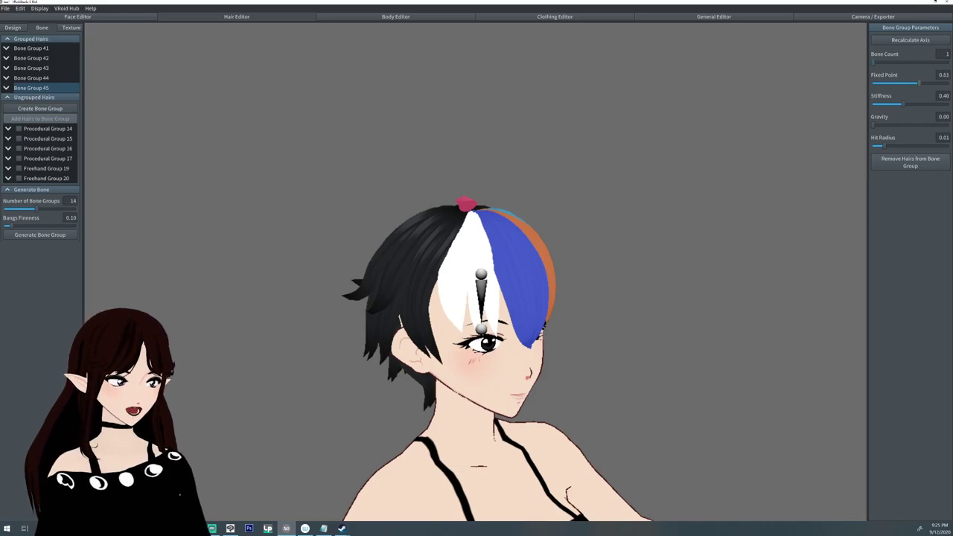
pyautogui.click(18, 168)
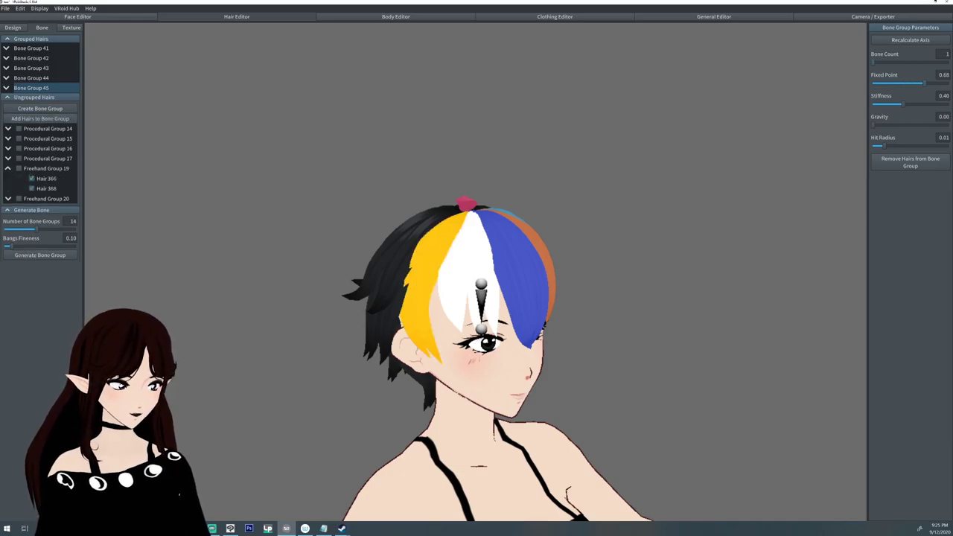
pyautogui.click(39, 108)
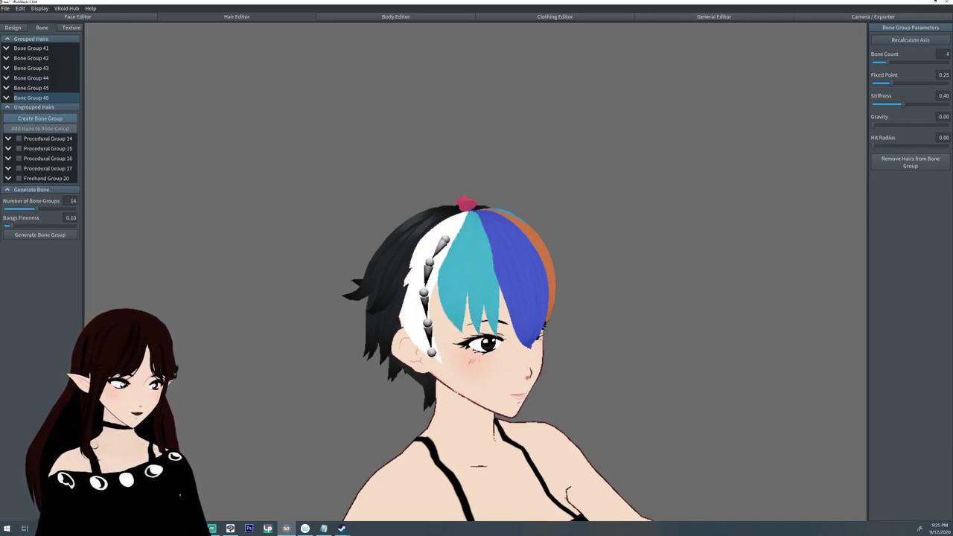
pyautogui.moveTo(890, 83); pyautogui.dragTo(929, 82)
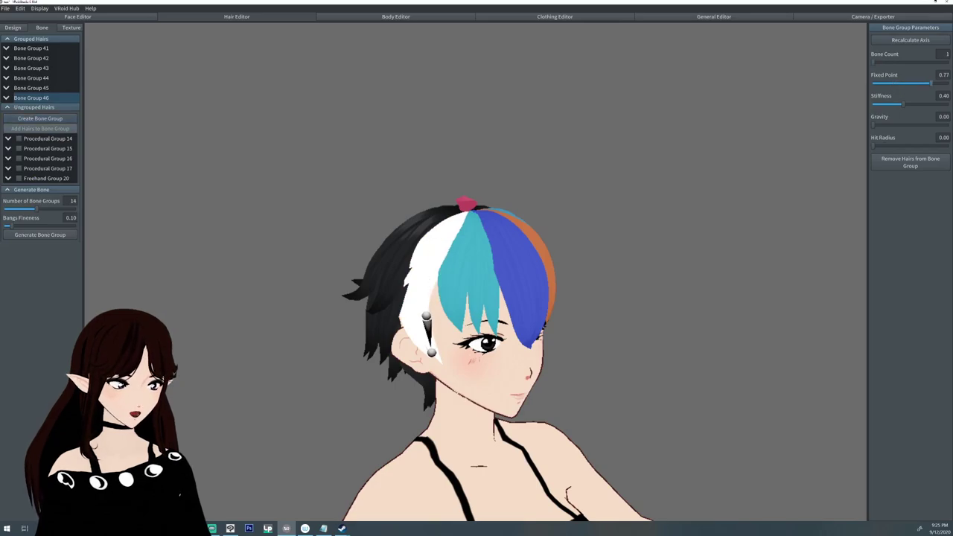
pyautogui.moveTo(670, 298); pyautogui.dragTo(581, 298, button='right')
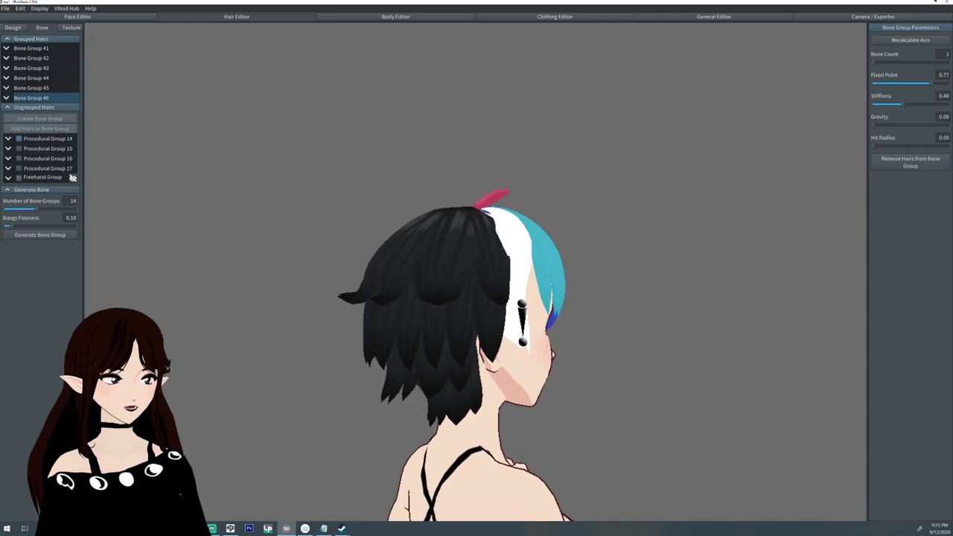
# Rig Procedural Groups 17 and 16 as Bone Groups 47 and 48, the latter with one bone
pyautogui.click(72, 169)
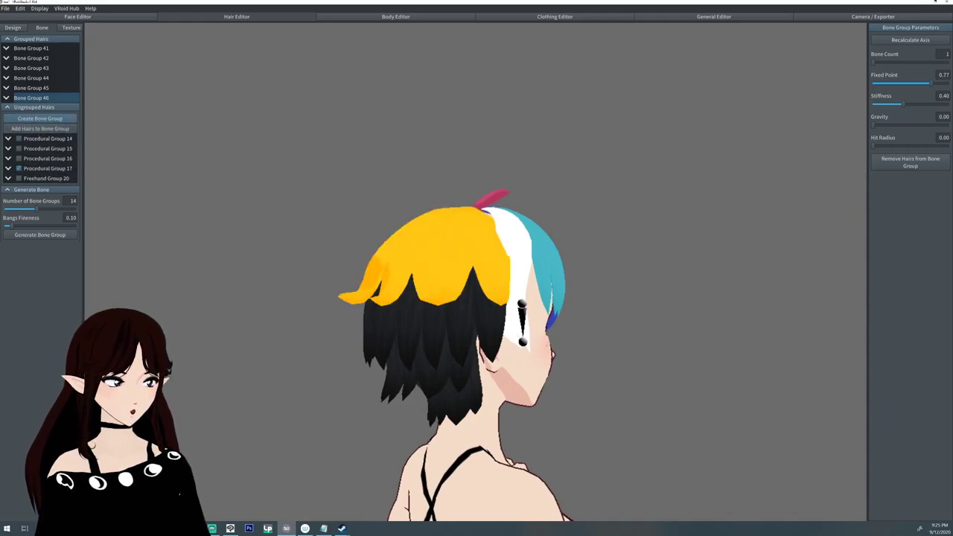
pyautogui.click(40, 119)
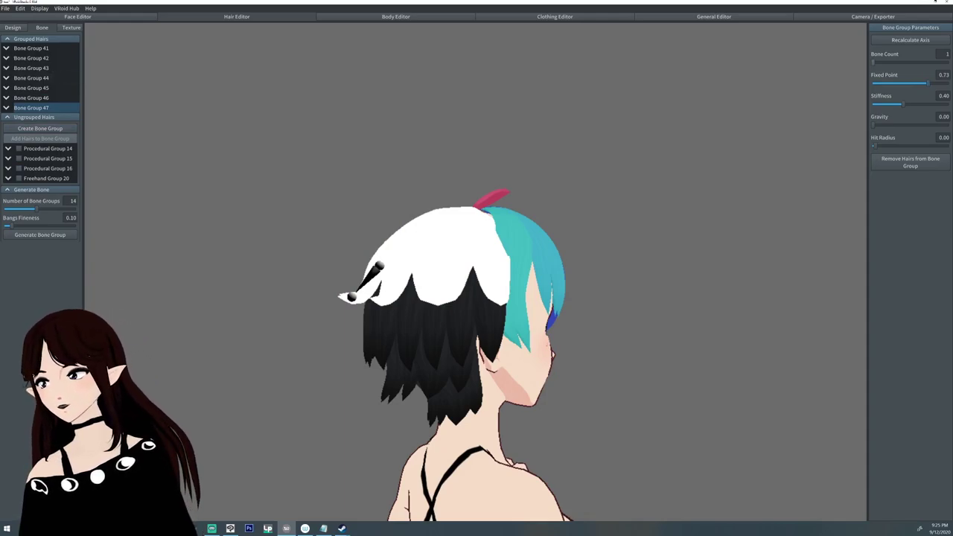
pyautogui.click(71, 168)
pyautogui.click(39, 128)
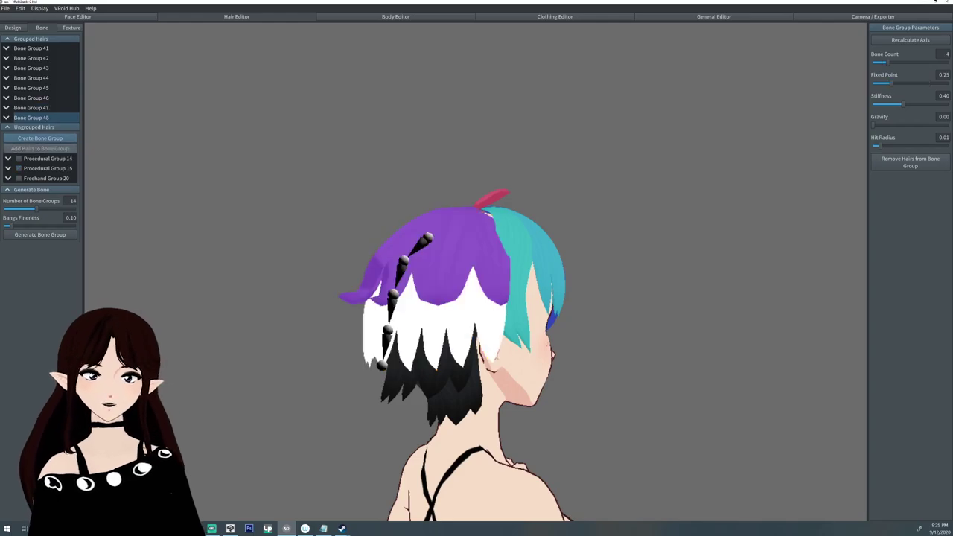
pyautogui.moveTo(886, 62); pyautogui.dragTo(930, 82)
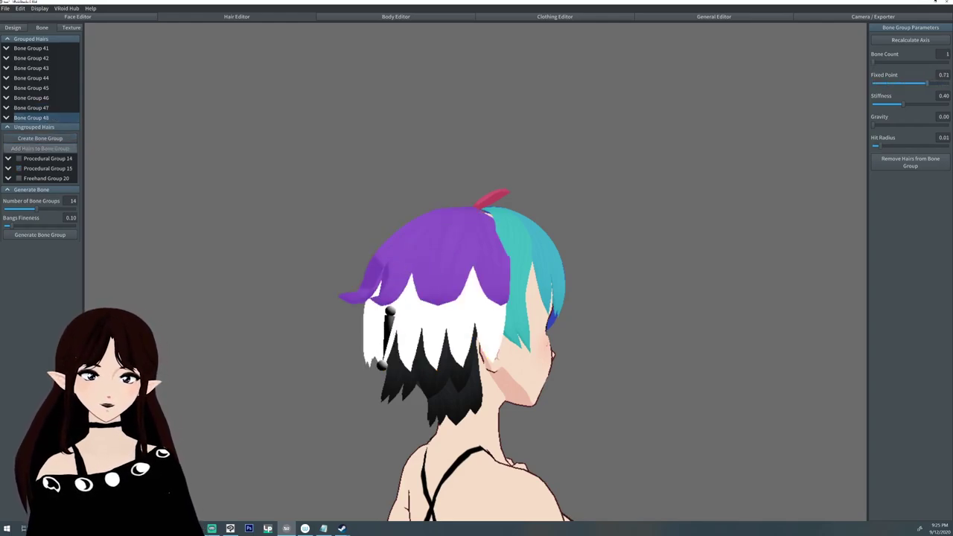
# Rig Procedural Groups 15 and 14 as Bone Groups 49 (Fixed Point 0.72) and 50 (one bone)
pyautogui.click(19, 168)
pyautogui.click(39, 138)
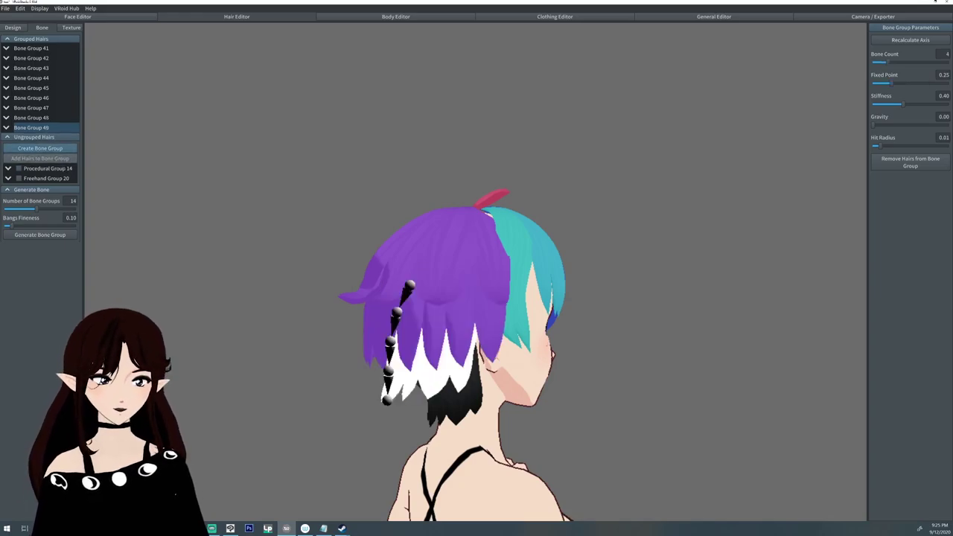
pyautogui.moveTo(889, 83); pyautogui.dragTo(928, 83)
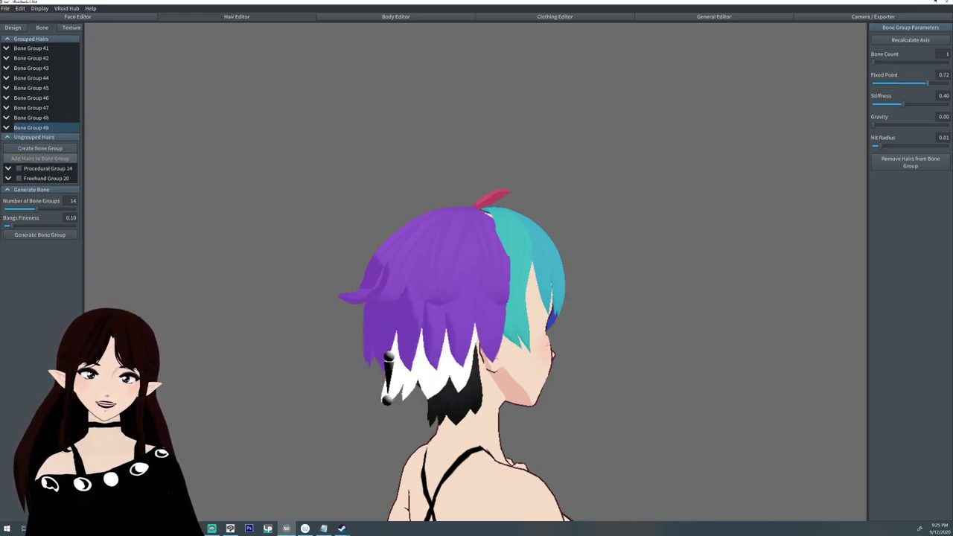
pyautogui.click(19, 168)
pyautogui.click(40, 148)
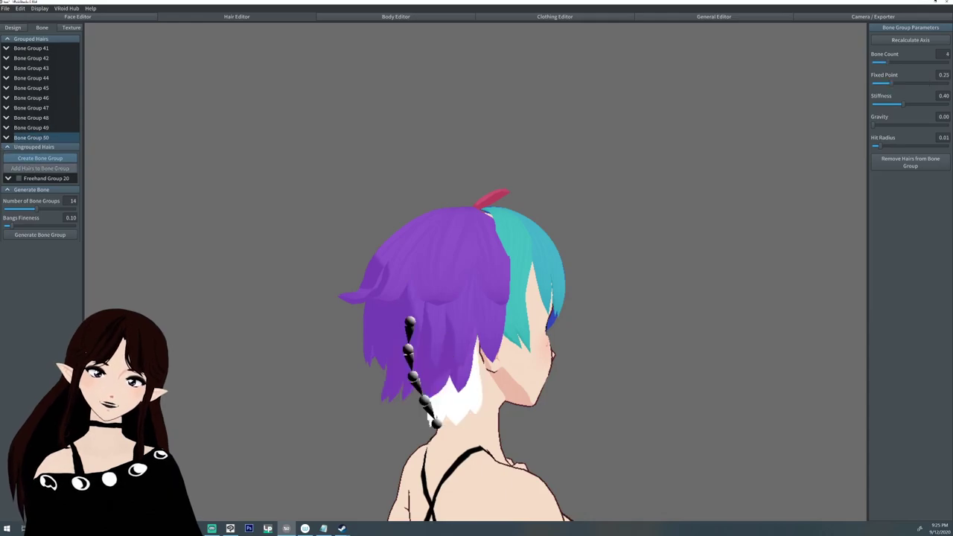
pyautogui.moveTo(884, 62); pyautogui.dragTo(918, 83)
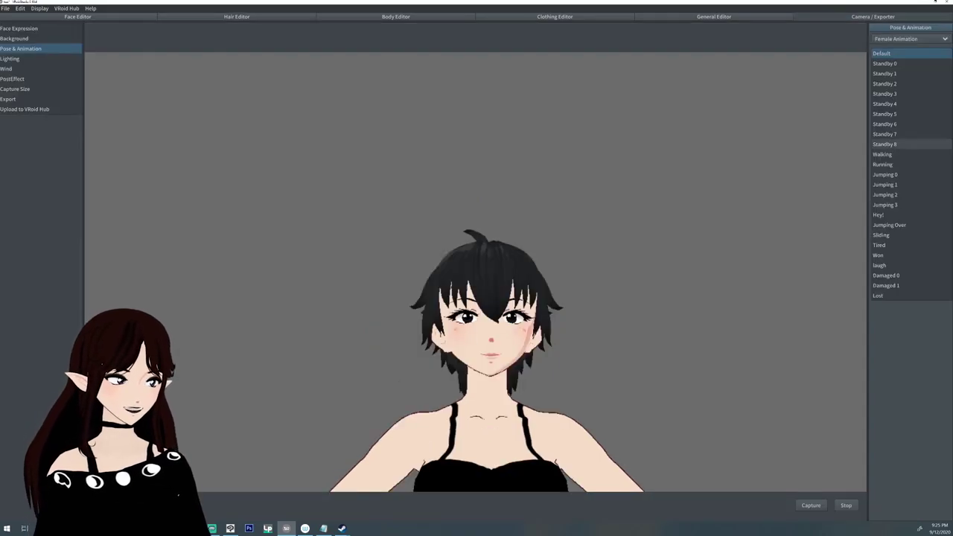
# Preview hair motion with Walking, Running and Standby 0–2, then return to the Hair Editor
pyautogui.click(883, 154)
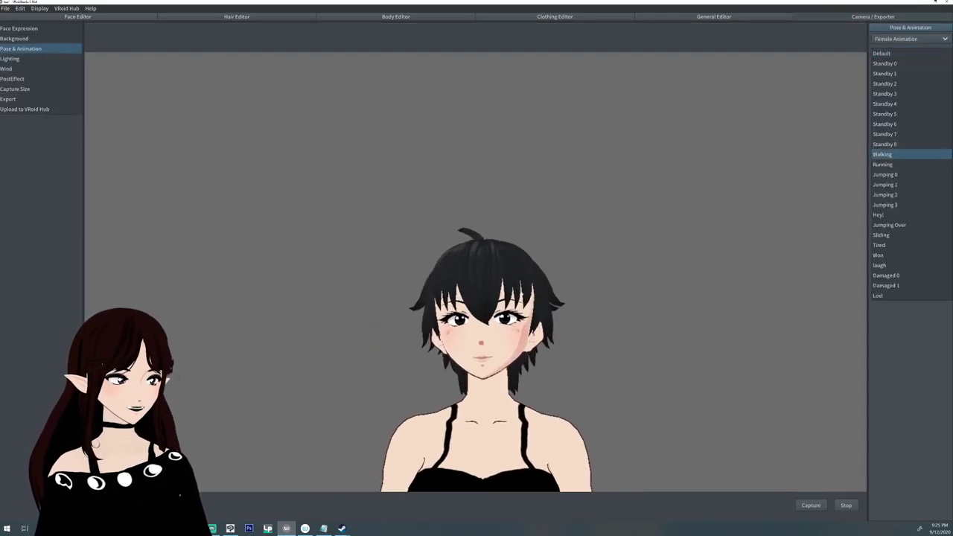
pyautogui.scroll(3, 484, 335)
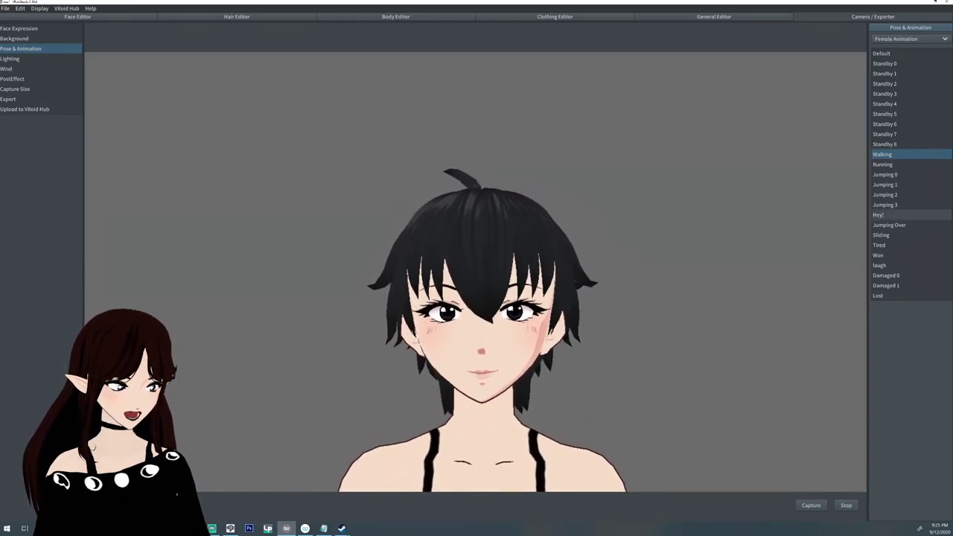
pyautogui.click(882, 164)
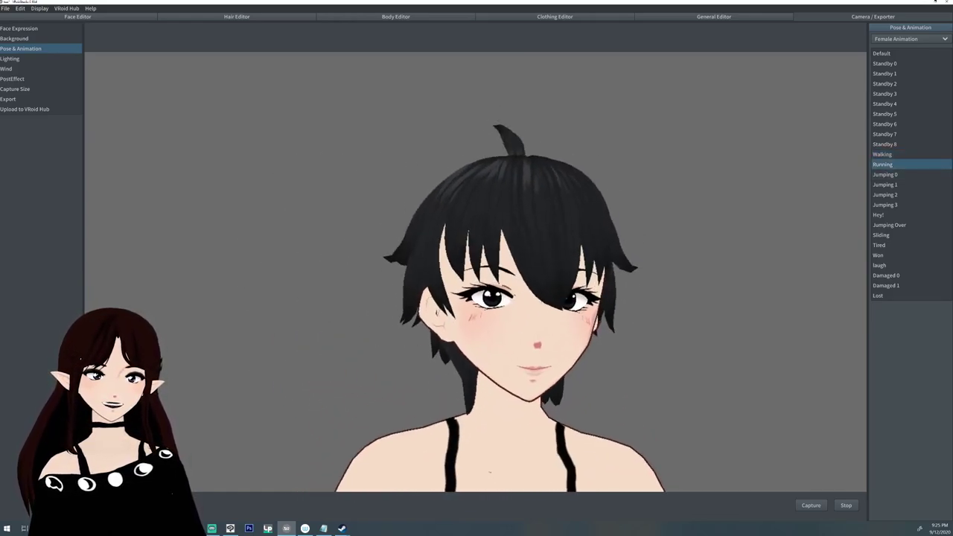
pyautogui.click(885, 63)
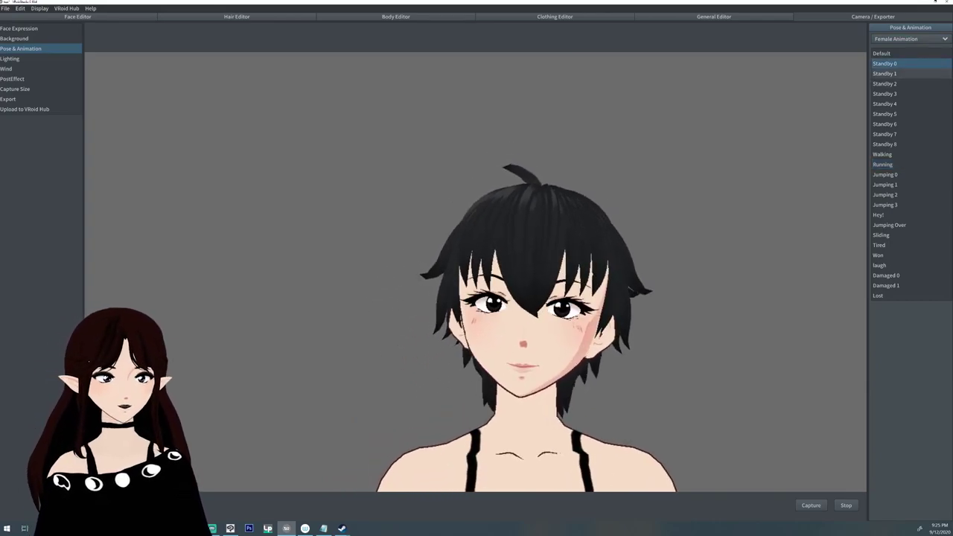
pyautogui.click(884, 72)
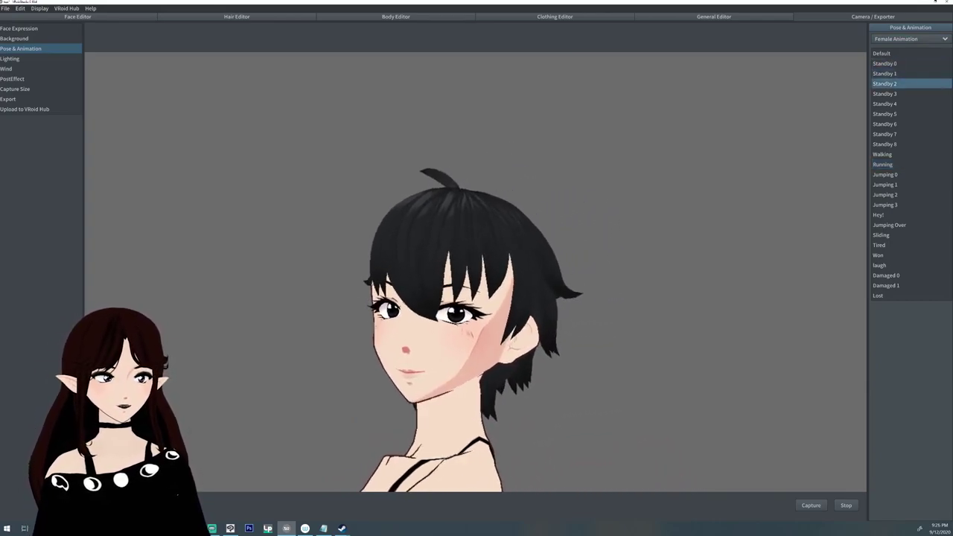
pyautogui.click(884, 83)
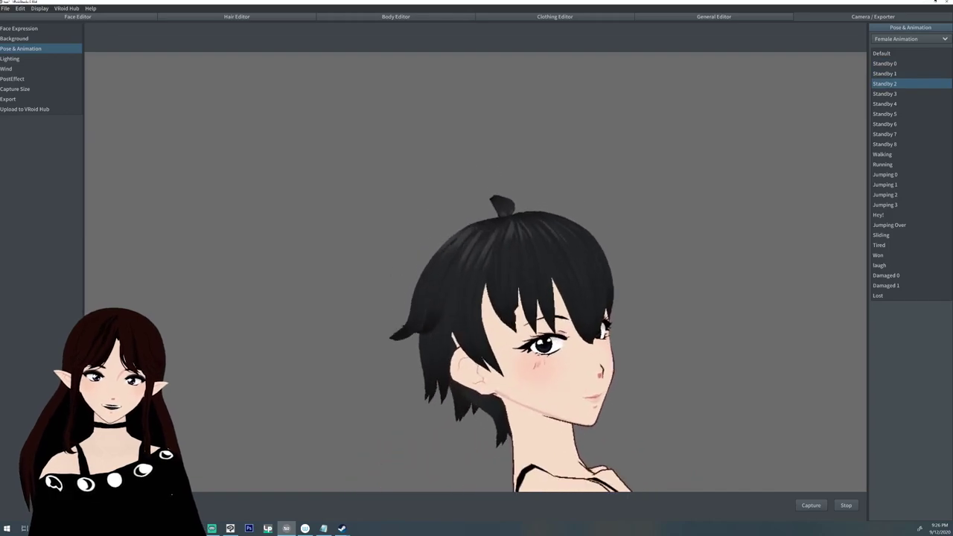
pyautogui.click(237, 17)
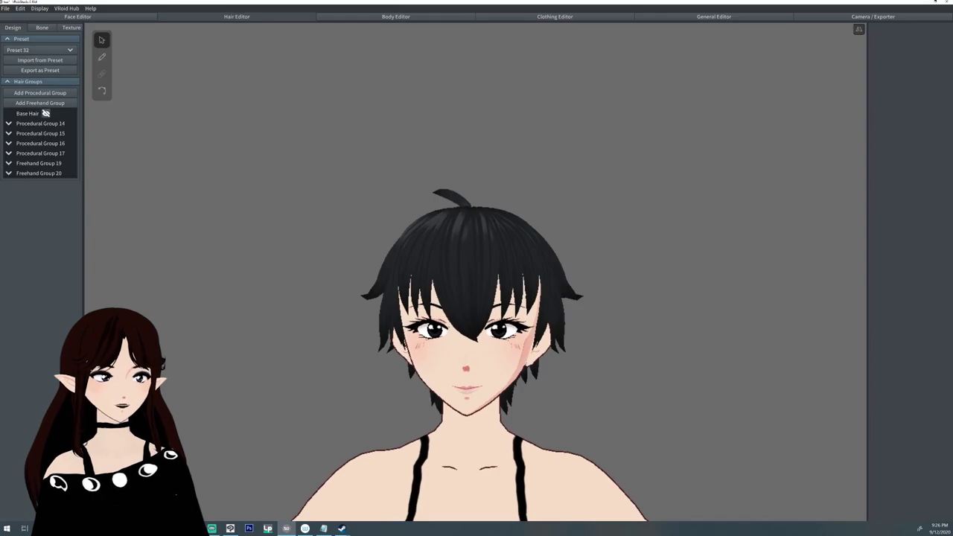
pyautogui.click(39, 172)
pyautogui.click(909, 56)
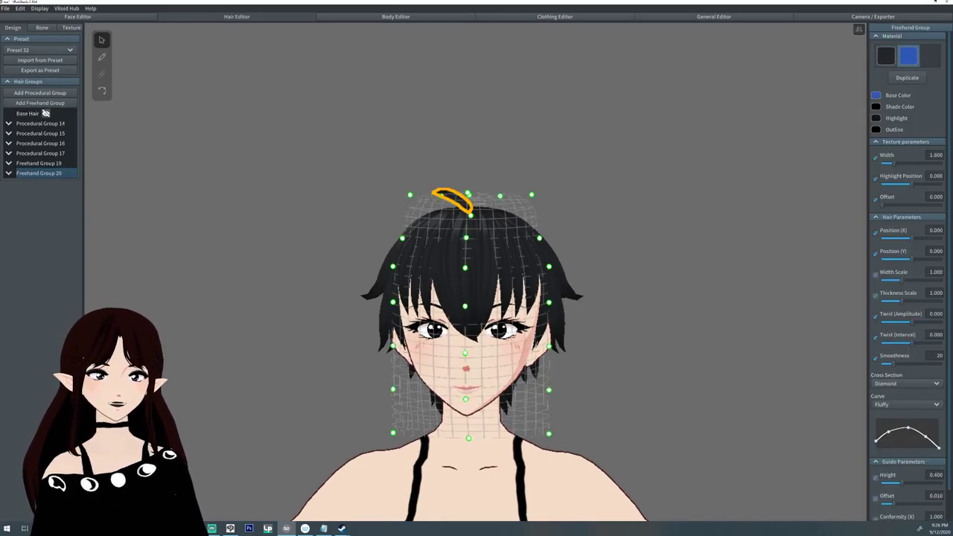
pyautogui.press('Escape')
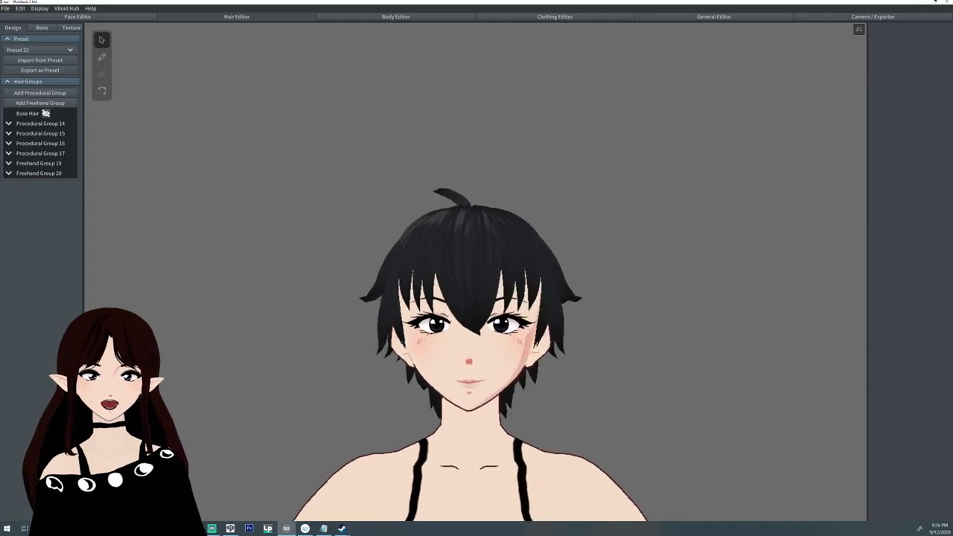